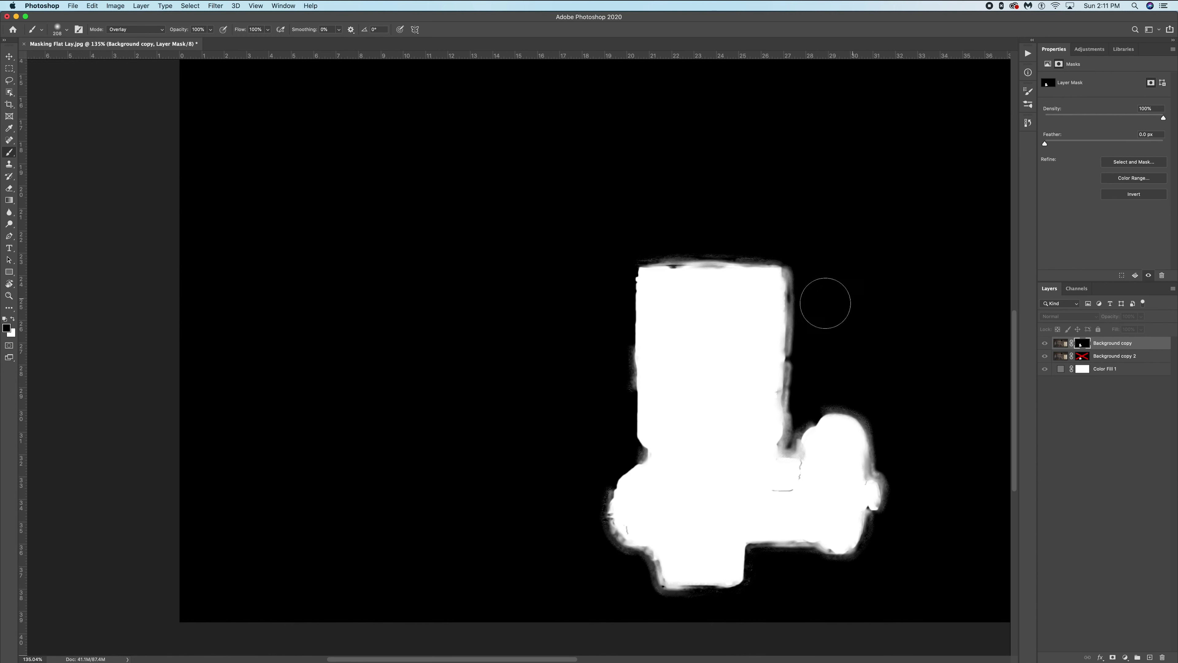
Step: Paint black in Overlay mode on the Background copy mask to remove the grey halo beside and above the lens and around the grip
left_click_drag(824, 303, 783, 308)
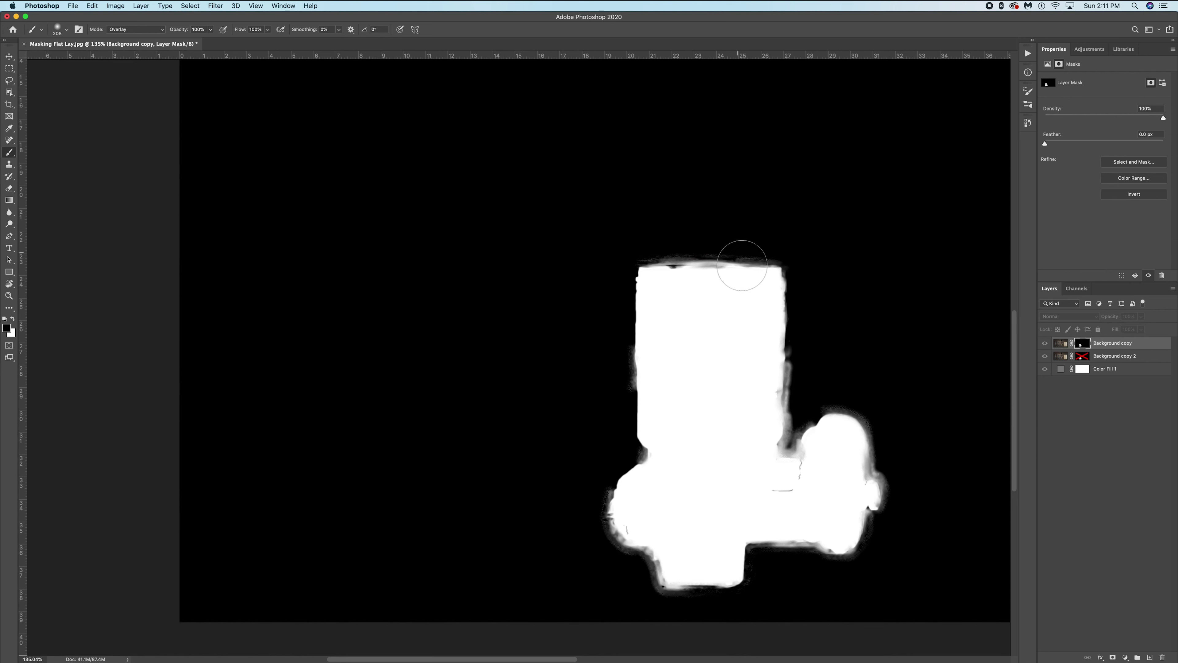
left_click_drag(748, 274, 703, 275)
mouse_move(794, 335)
left_mouse_down()
mouse_move(791, 444)
mouse_move(880, 469)
mouse_move(867, 496)
left_mouse_up()
scroll(867, 496, "up", 5)
left_click_drag(761, 408, 771, 449)
scroll(812, 474, "down", 5)
left_click_drag(767, 397, 553, 508)
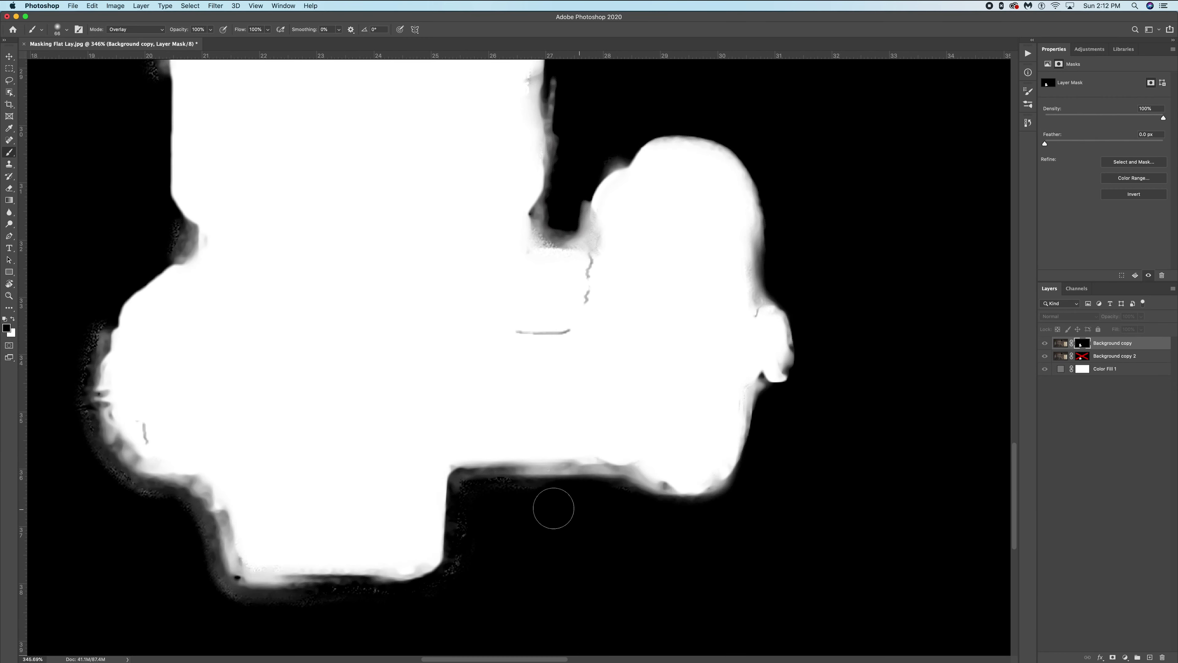
Step: Paint black over the remaining grey halo around the camera body's lower edge and the lens barrel's left and top edges
scroll(553, 508, "down", 3)
scroll(817, 356, "left", 5)
mouse_move(817, 357)
left_mouse_down()
mouse_move(644, 423)
mouse_move(456, 319)
mouse_move(463, 246)
left_mouse_up()
mouse_move(465, 219)
left_mouse_down()
mouse_move(601, 384)
mouse_move(652, 349)
left_mouse_up()
scroll(652, 349, "up", 4)
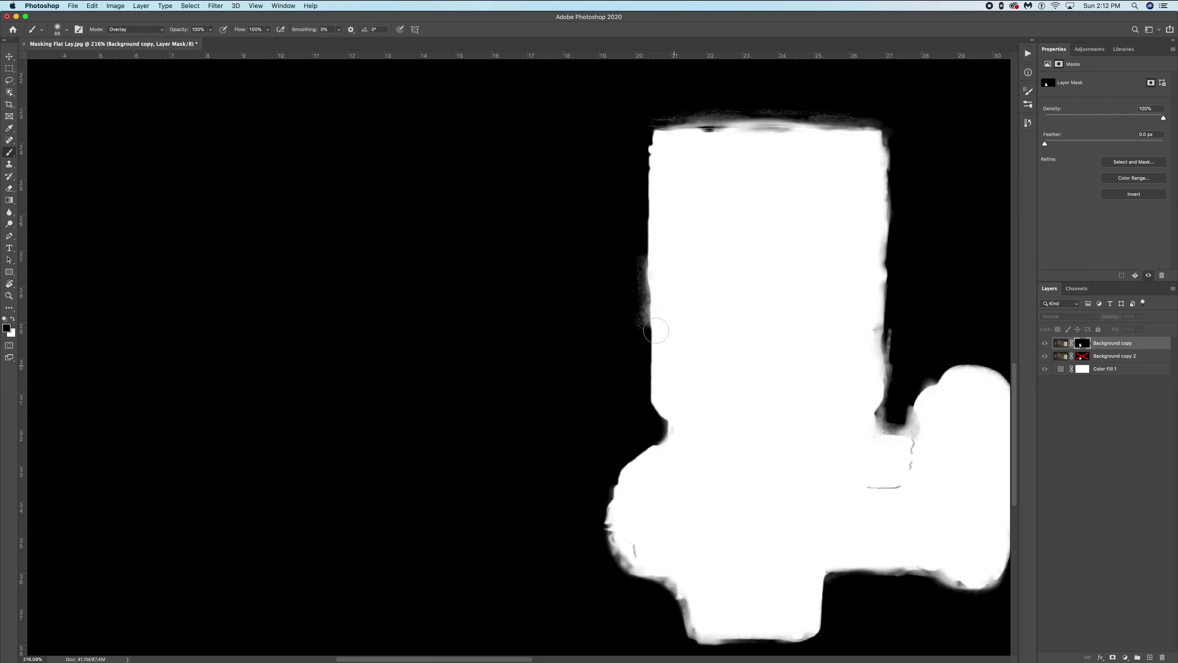
mouse_move(629, 252)
left_mouse_down()
mouse_move(637, 326)
mouse_move(568, 331)
left_mouse_up()
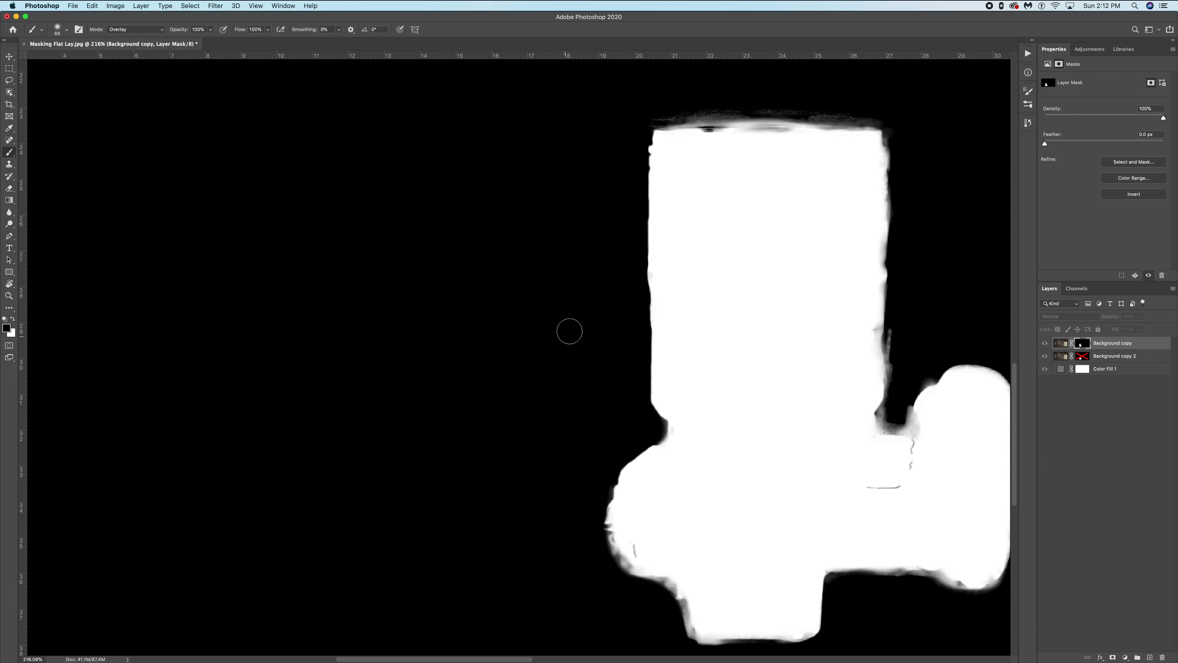
mouse_move(645, 110)
left_mouse_down()
mouse_move(836, 108)
mouse_move(902, 131)
left_mouse_up()
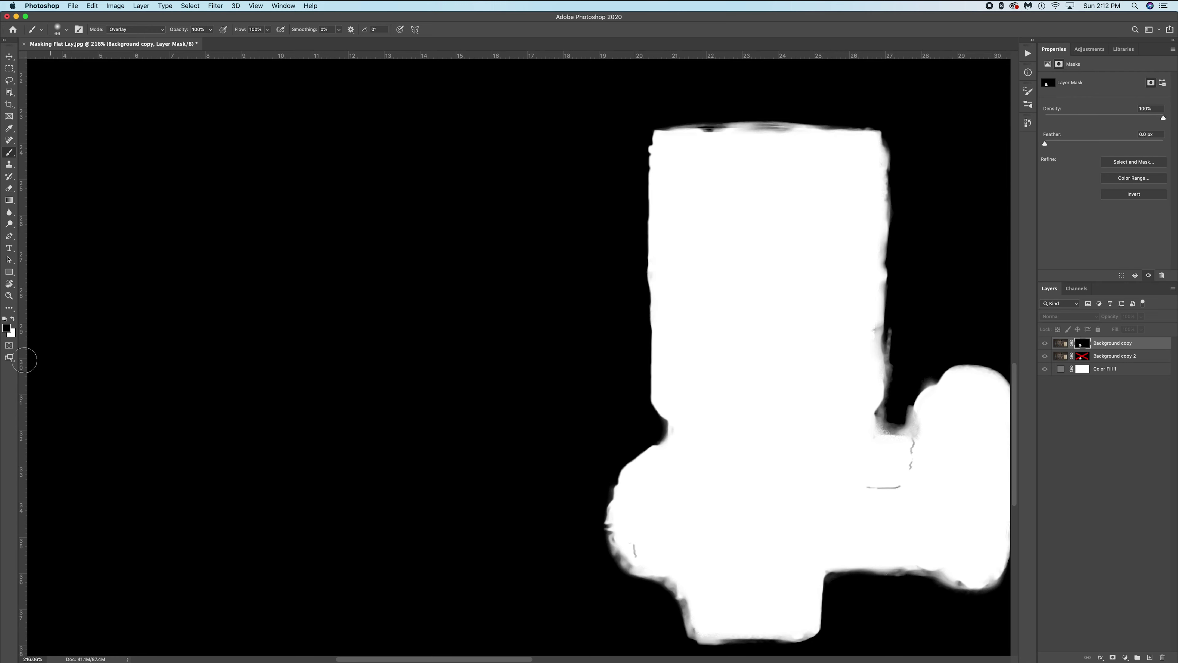
Step: Paint white on the mask just inside the lens barrel's right edge and compare the mask view with the image
key("x")
left_click(1083, 343, "alt")
left_click(1084, 344, "alt")
mouse_move(863, 190)
left_mouse_down()
mouse_move(719, 210)
mouse_move(714, 347)
left_mouse_up()
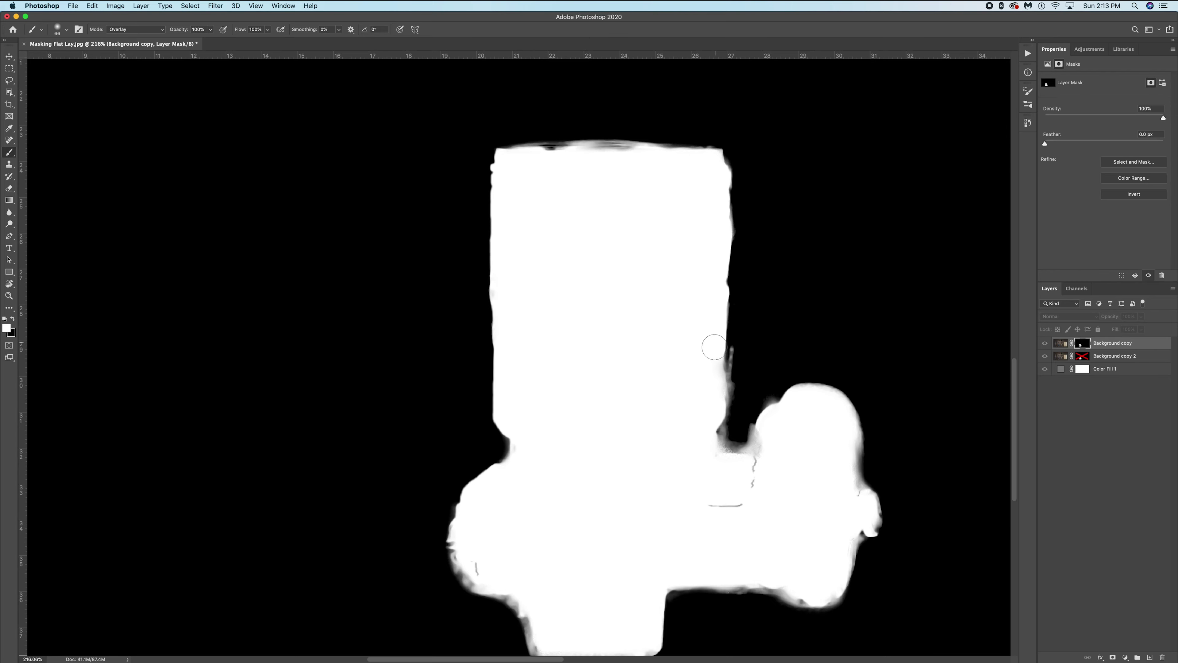
left_click(1087, 345, "alt")
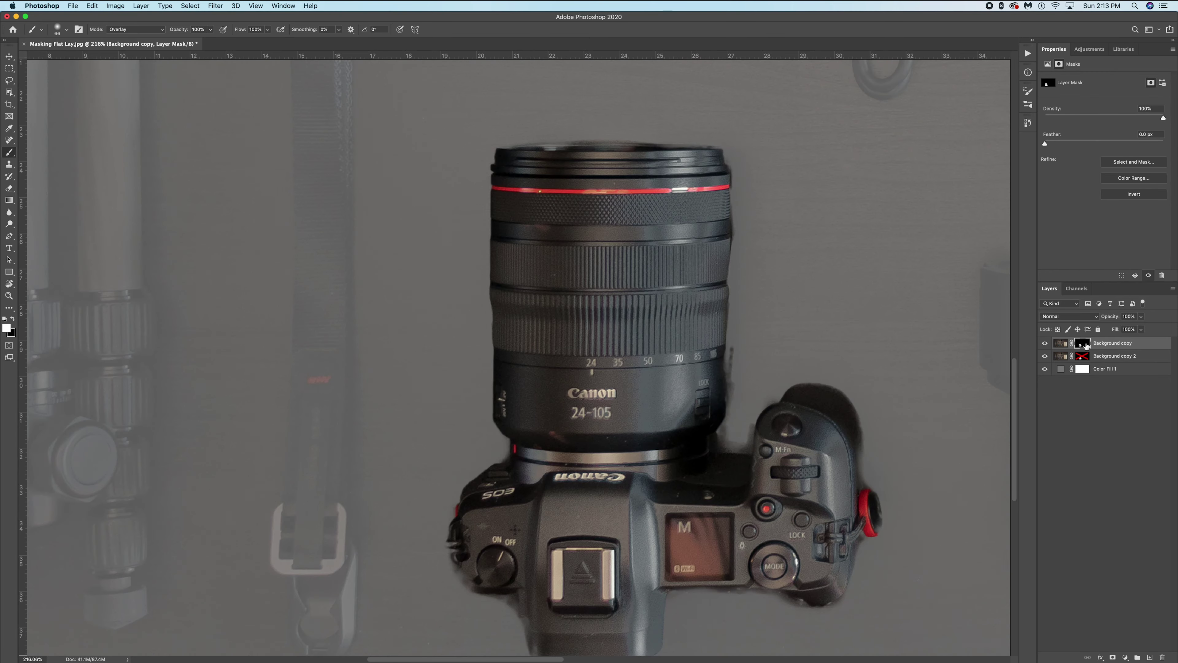
left_click(1087, 345, "alt")
Step: Refine the mask at the lens barrel's lower right edge with black outside and white inside, and check it against the image
key("x")
scroll(765, 376, "up", 1)
left_click_drag(747, 347, 737, 422)
key("x")
left_click_drag(712, 369, 719, 429)
left_click(1084, 345, "alt")
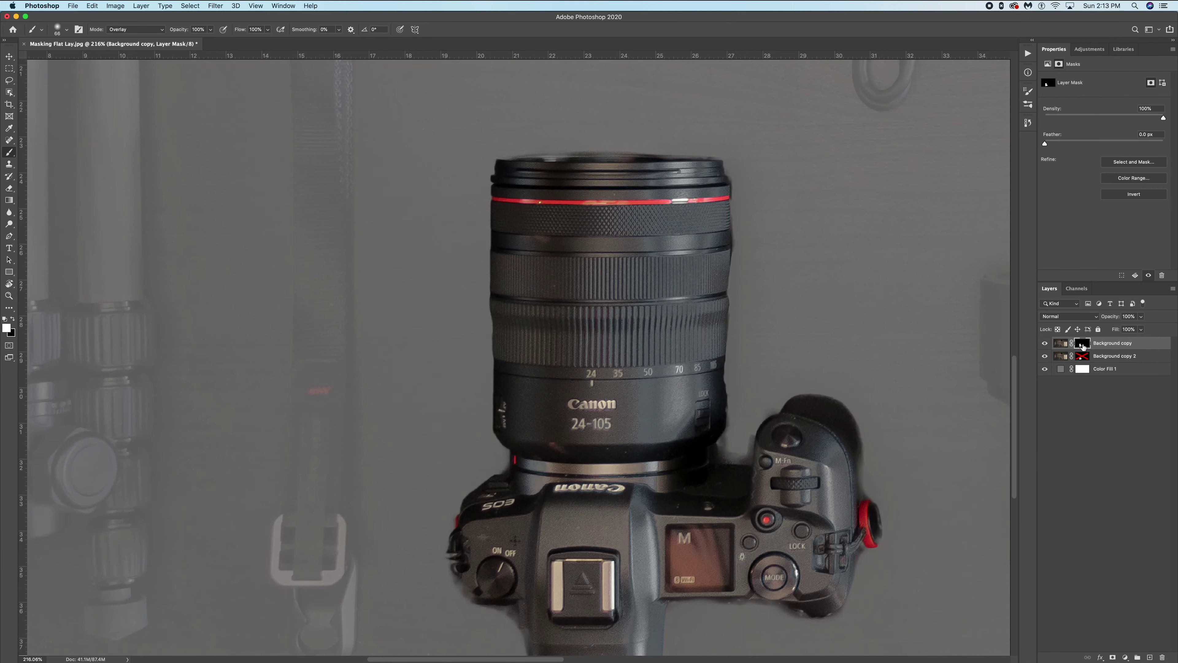
left_click(1084, 346, "alt")
left_click(1084, 346, "alt")
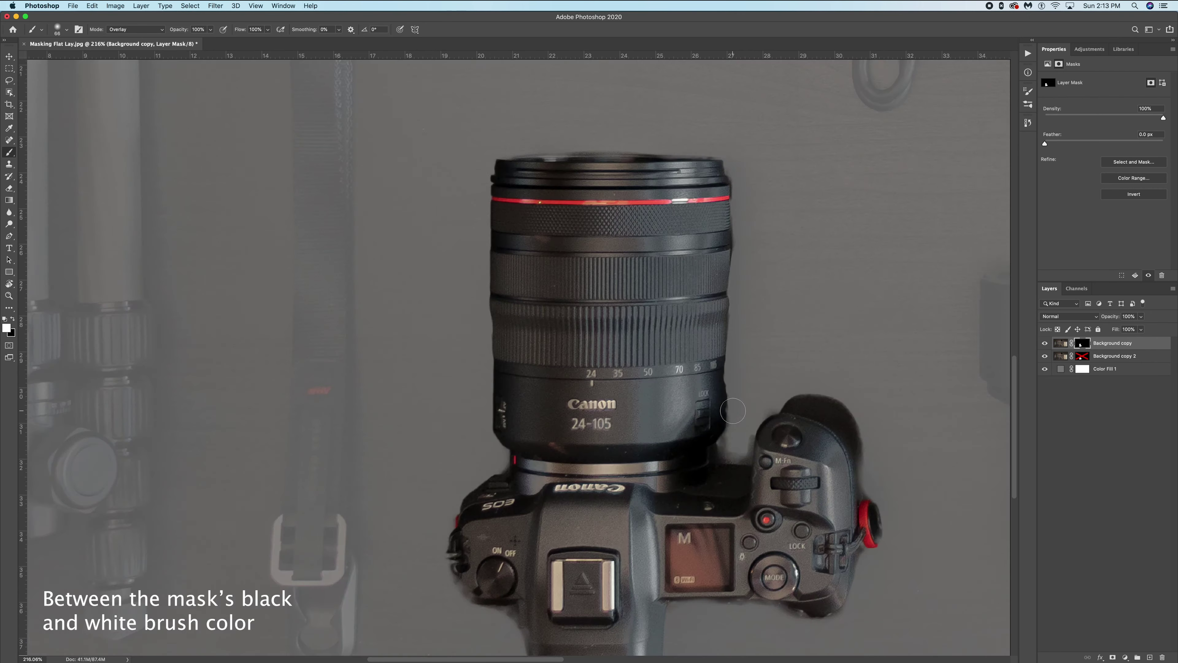
Step: Paint black in the gap between the lens base and the grip, and restore the adjoining lens edge with white
key("x")
scroll(724, 429, "up", 5)
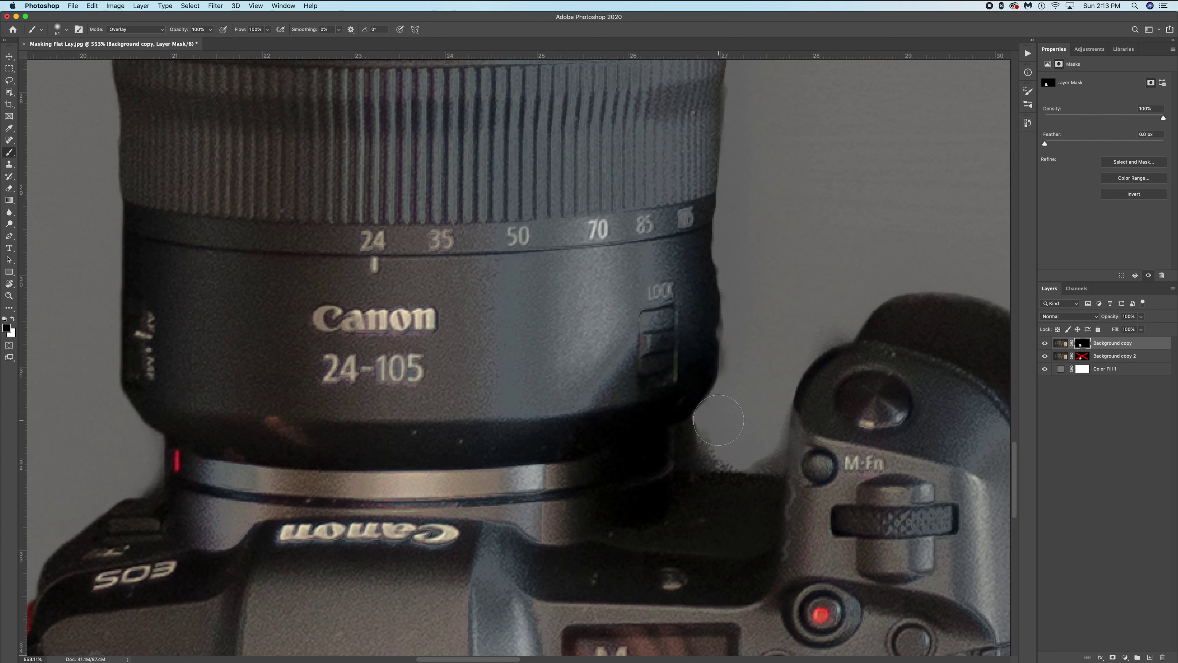
mouse_move(718, 420)
left_mouse_down()
mouse_move(710, 451)
mouse_move(769, 450)
left_mouse_up()
scroll(770, 360, "down", 2)
left_click_drag(757, 308, 755, 374)
mouse_move(803, 344)
left_mouse_down()
mouse_move(714, 245)
mouse_move(693, 352)
left_mouse_up()
key("x")
left_click_drag(631, 340, 594, 313)
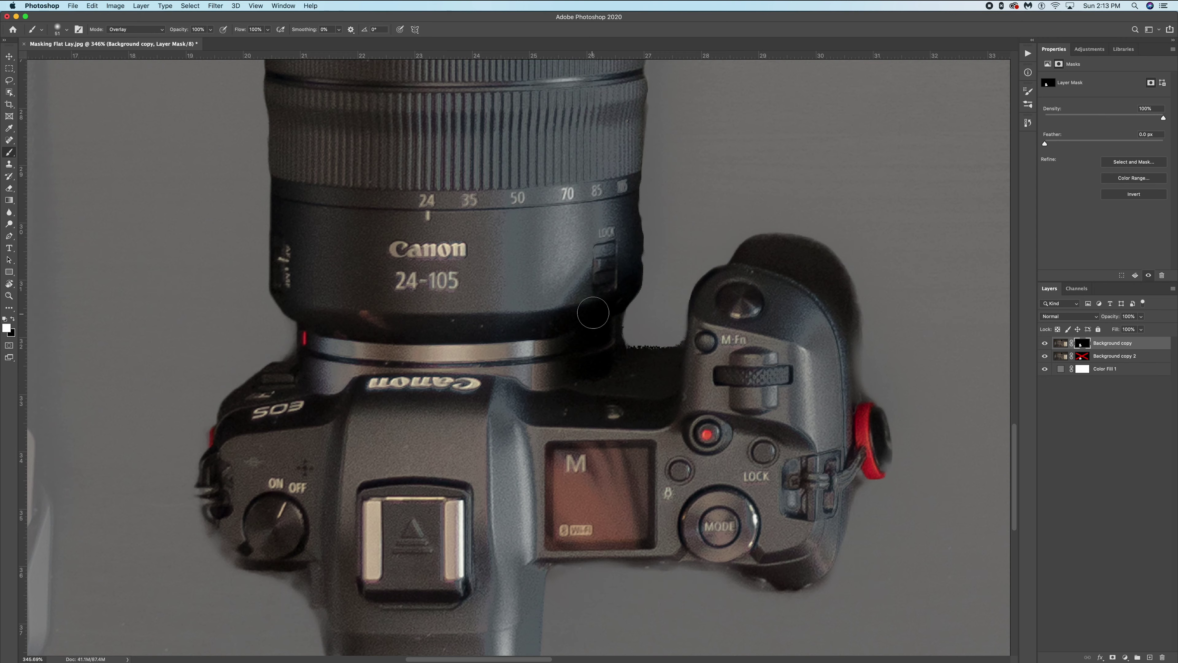
Step: Restore the body edge around the right strap lug with white and paint black along the underside below the display and mode dial
scroll(594, 312, "right", 3)
scroll(729, 307, "down", 5)
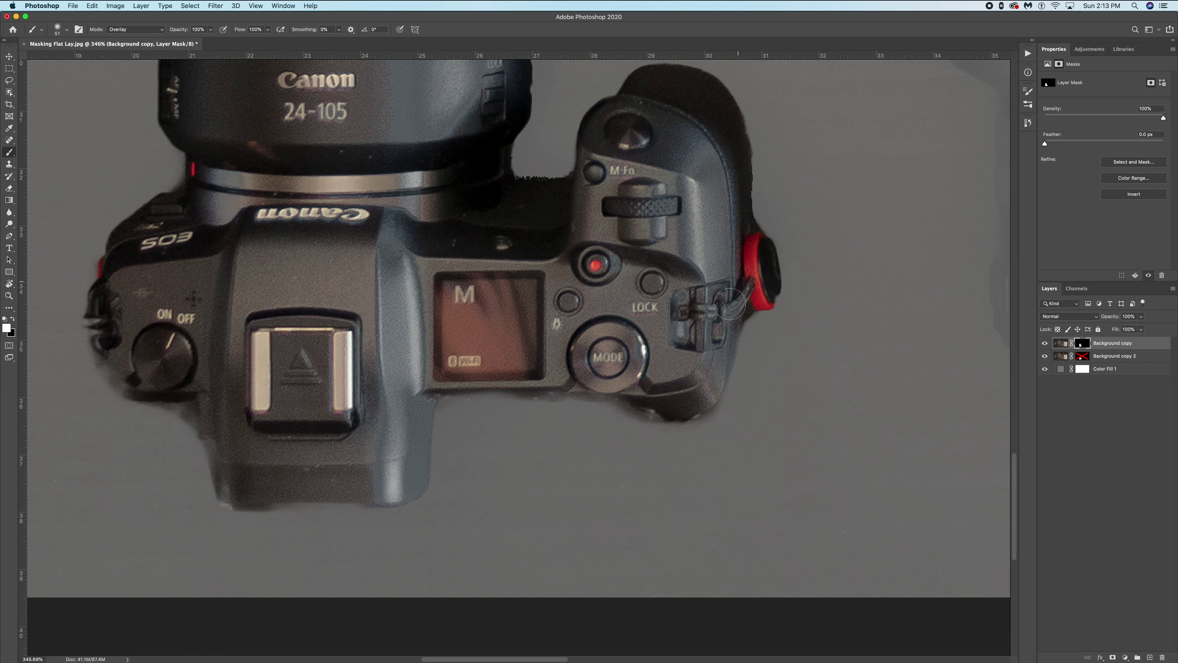
mouse_move(730, 304)
left_mouse_down()
mouse_move(738, 350)
mouse_move(714, 341)
mouse_move(714, 385)
mouse_move(682, 409)
mouse_move(580, 370)
mouse_move(638, 381)
mouse_move(441, 392)
mouse_move(557, 385)
mouse_move(521, 415)
left_mouse_up()
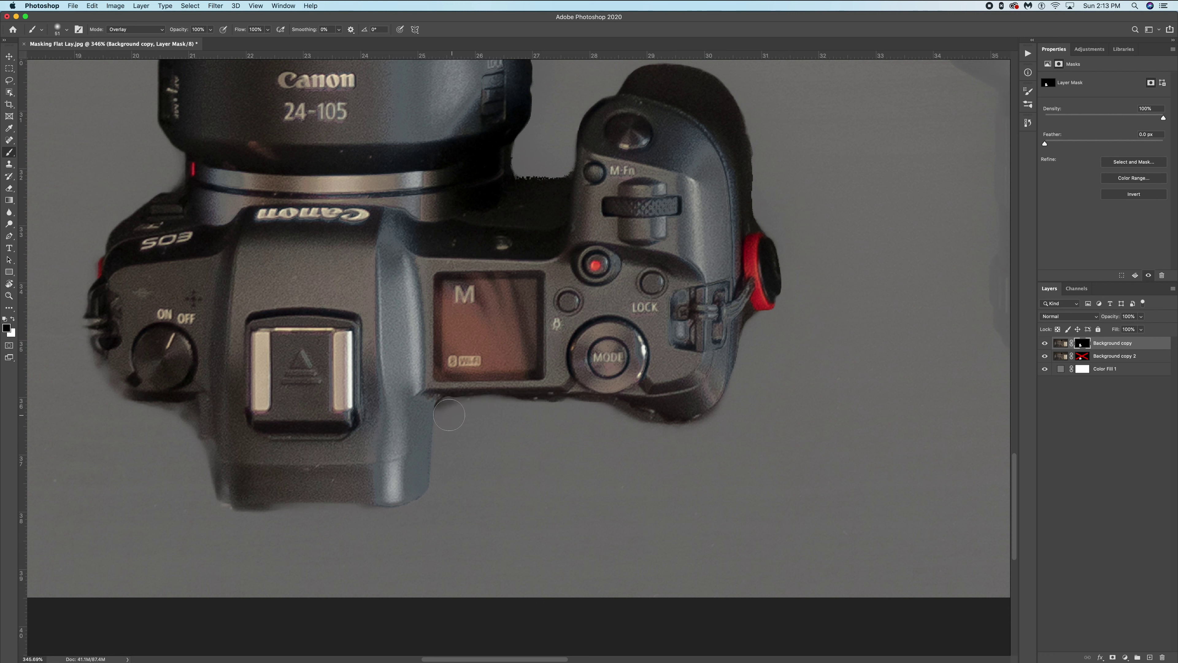
mouse_move(449, 414)
left_mouse_down()
mouse_move(591, 411)
mouse_move(693, 431)
left_mouse_up()
scroll(742, 392, "down", 3)
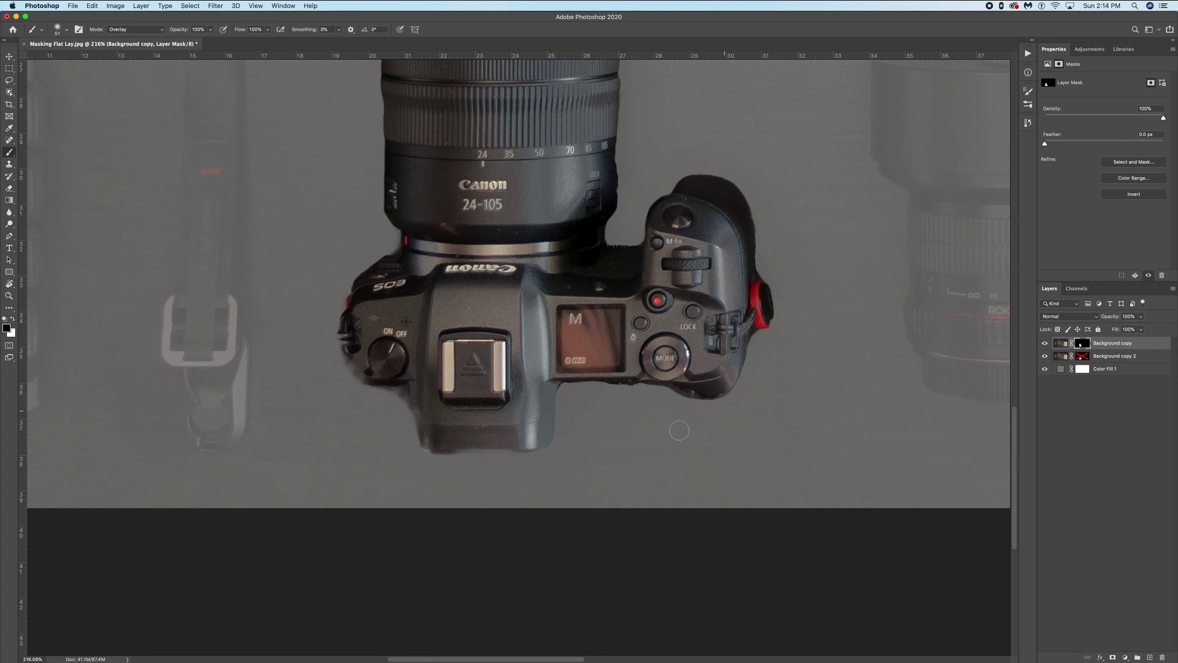
Step: Paint white along the lower edge of the viewfinder hump and compare the image with the layer mask disabled and enabled
key("x")
mouse_move(550, 423)
left_mouse_down()
mouse_move(498, 442)
mouse_move(535, 484)
mouse_move(429, 444)
left_mouse_up()
key("x")
left_click(1084, 345, "shift")
left_click(1083, 345, "shift")
key("x")
left_click(1083, 345, "shift")
left_click(1084, 345, "shift")
Step: Refine the mask along the camera body's left side, below the ON/OFF dial, with alternating black and white strokes
key("x")
scroll(425, 449, "up", 4)
scroll(587, 466, "down", 4)
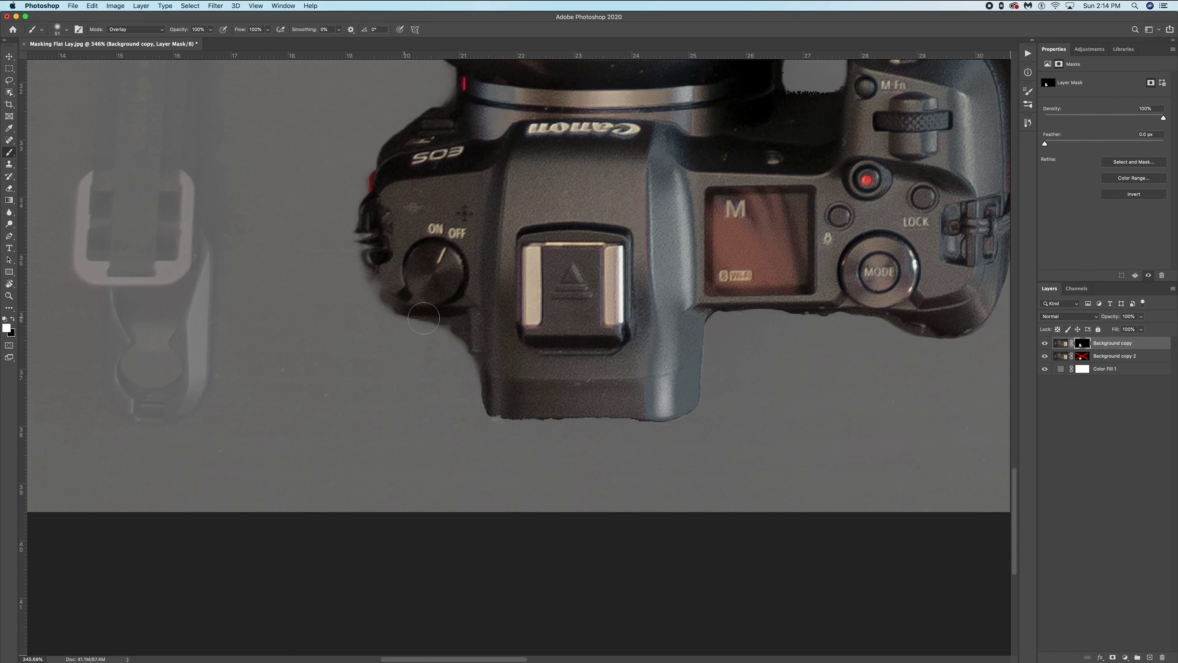
scroll(425, 306, "up", 2)
key("x")
left_click_drag(495, 369, 468, 307)
scroll(566, 356, "down", 2)
key("x")
mouse_move(492, 352)
left_mouse_down()
mouse_move(523, 242)
mouse_move(547, 223)
left_mouse_up()
left_click_drag(572, 200, 527, 398)
key("x")
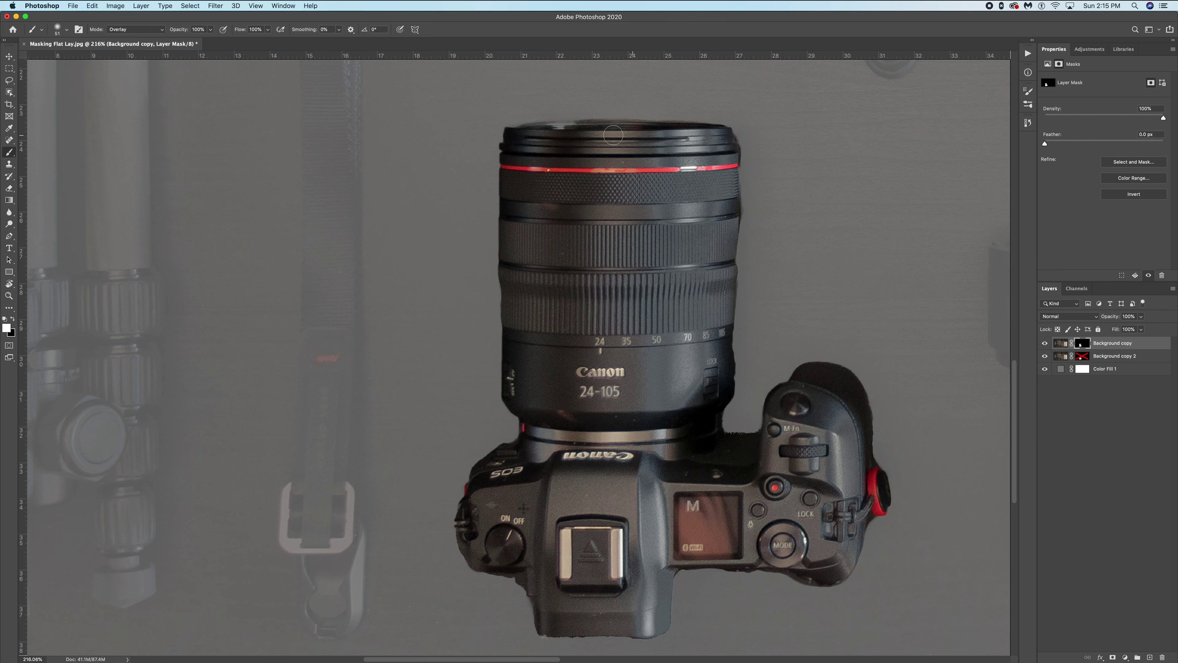
Step: Set the layer mask's feather to 1.1 px and inspect the softened edge at the camera's base
scroll(735, 258, "down", 2)
scroll(735, 258, "down", 2)
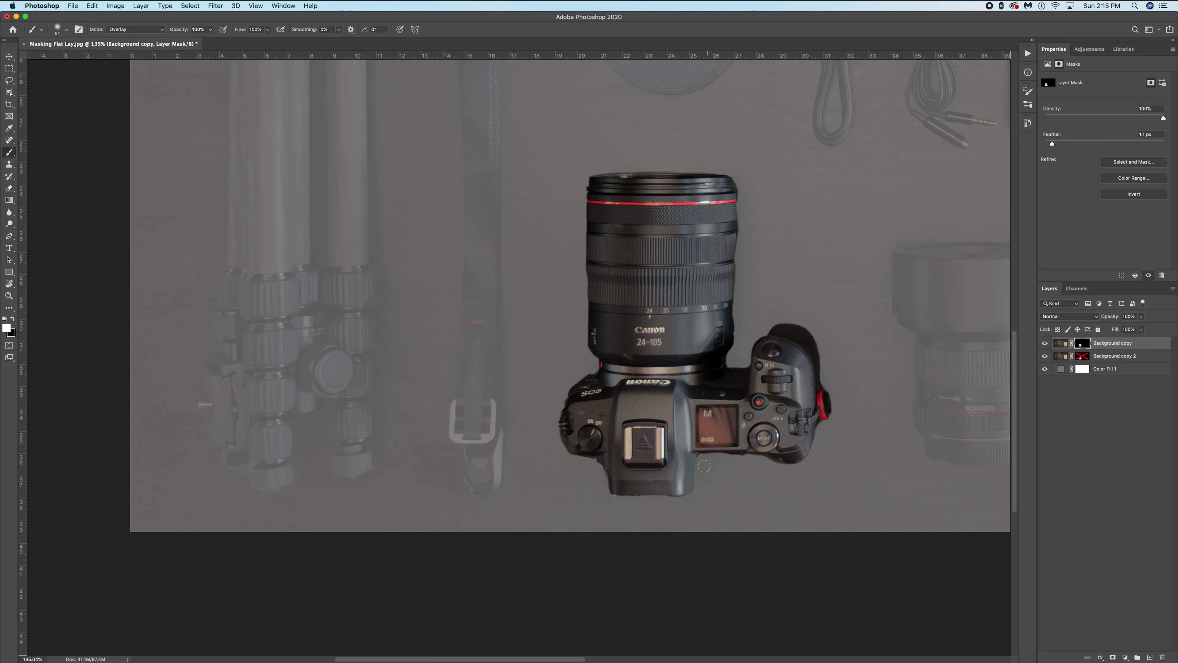
scroll(641, 500, "up", 5)
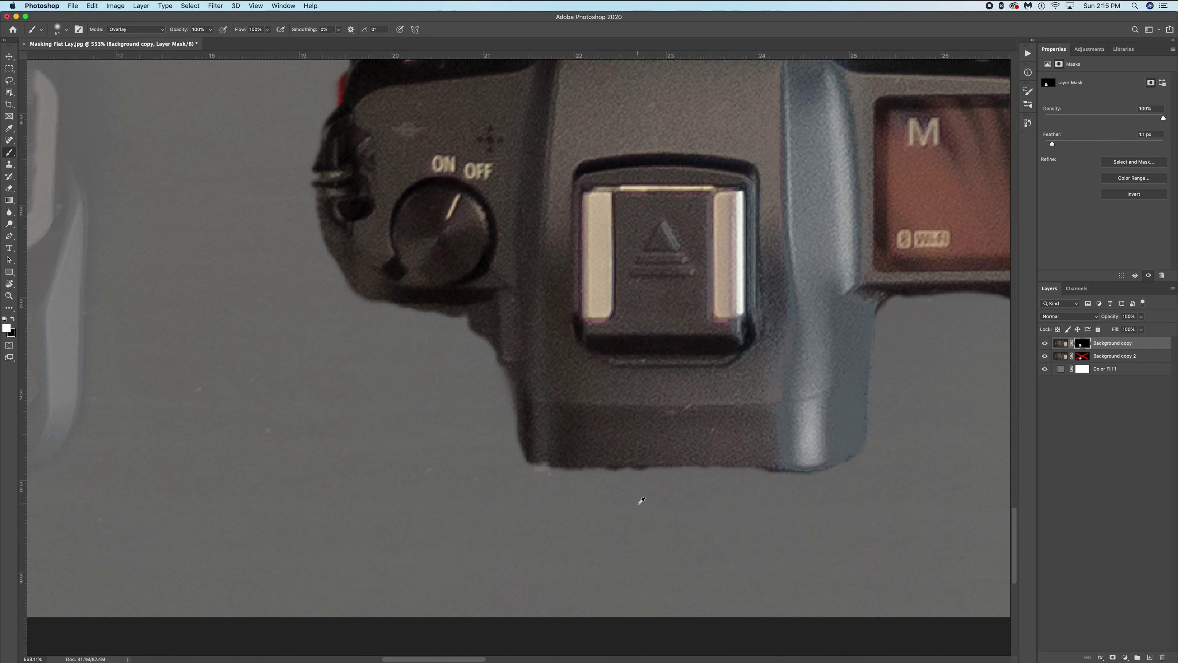
scroll(638, 476, "down", 4)
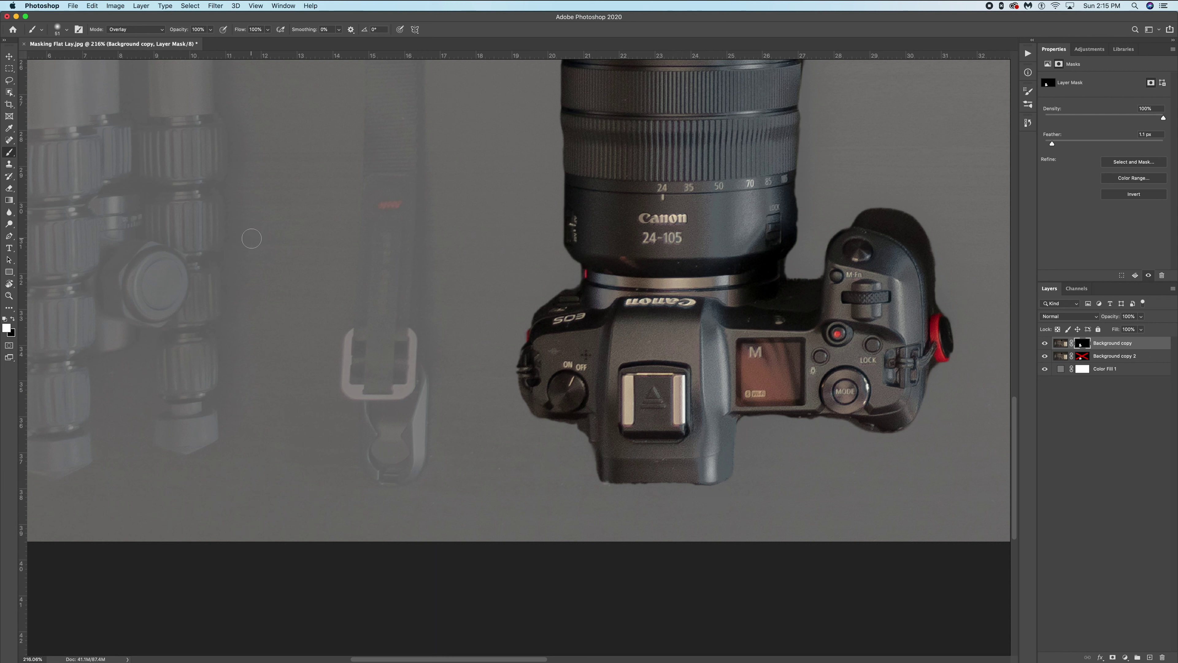
Step: Set the brush's blending mode to Normal
left_click(136, 30)
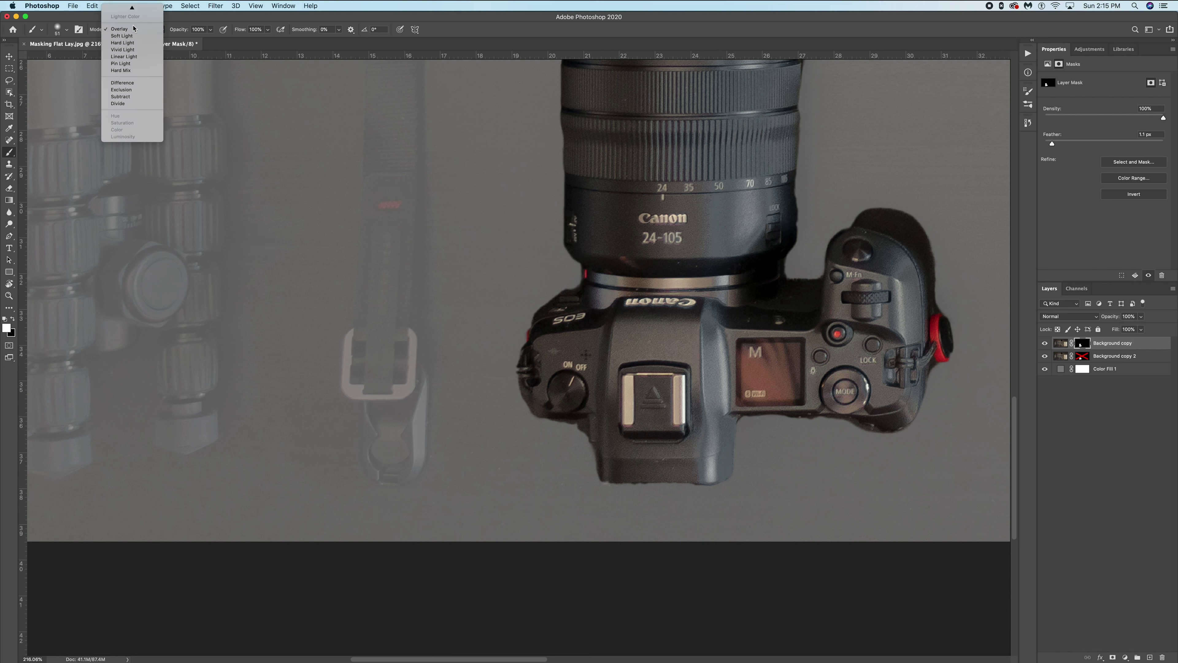
scroll(152, 70, "up", 5)
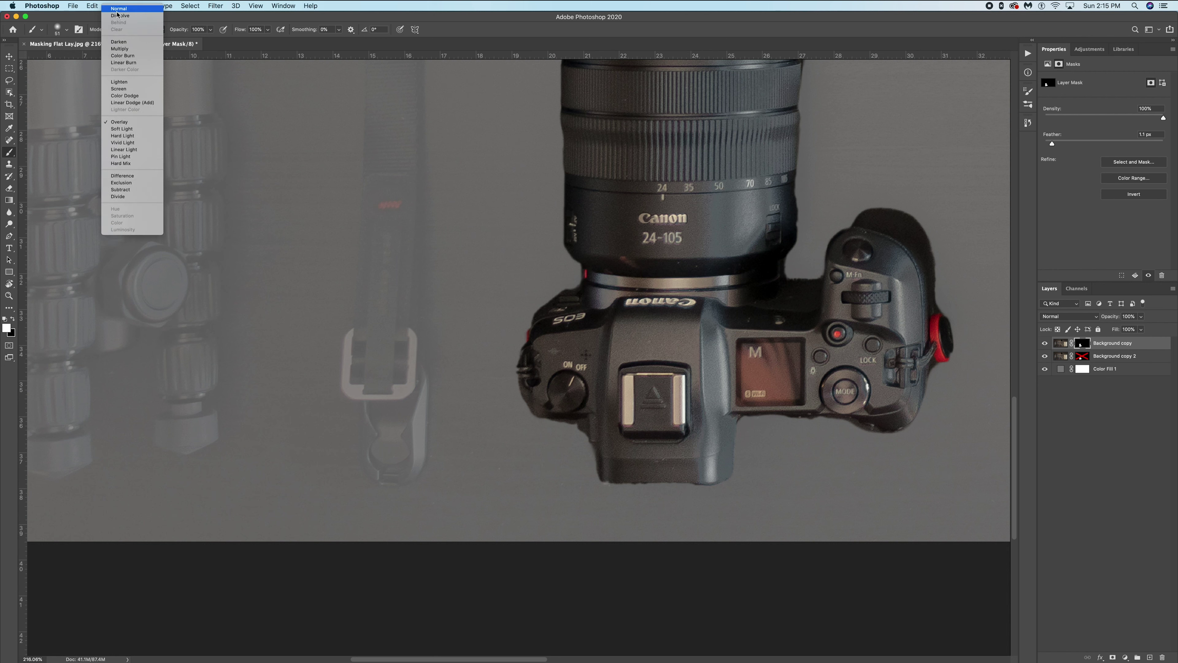
left_click(117, 10)
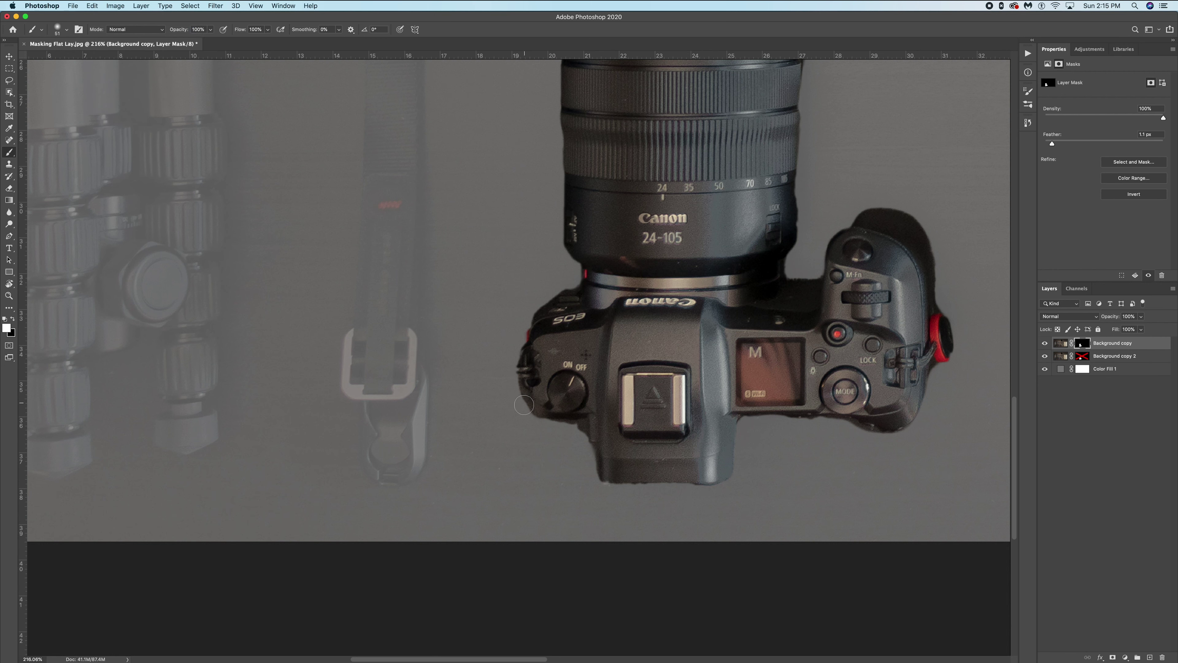
Step: Paint black with the Normal-mode brush to clean the body's edge below the ON/OFF dial and the viewfinder hump's lower edge
left_click_drag(525, 406, 536, 405)
left_click_drag(535, 406, 523, 533)
key("x")
scroll(503, 465, "up", 5)
left_click_drag(521, 338, 479, 335)
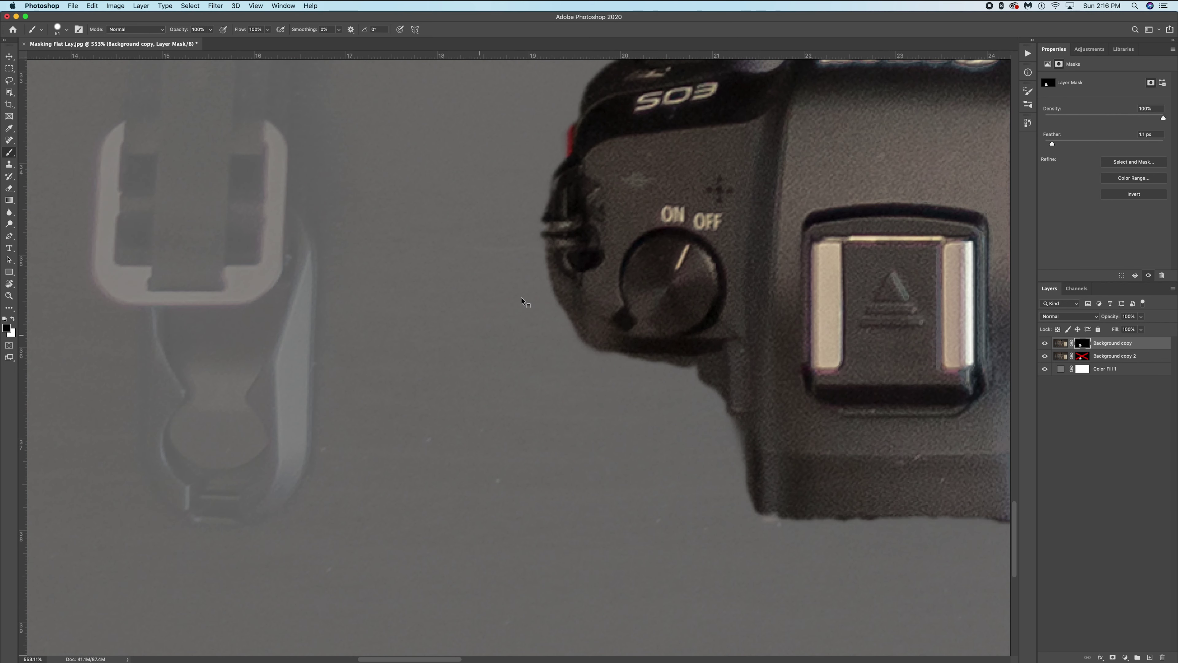
left_click_drag(519, 285, 566, 381)
mouse_move(670, 397)
left_mouse_down()
mouse_move(659, 398)
mouse_move(672, 398)
left_mouse_up()
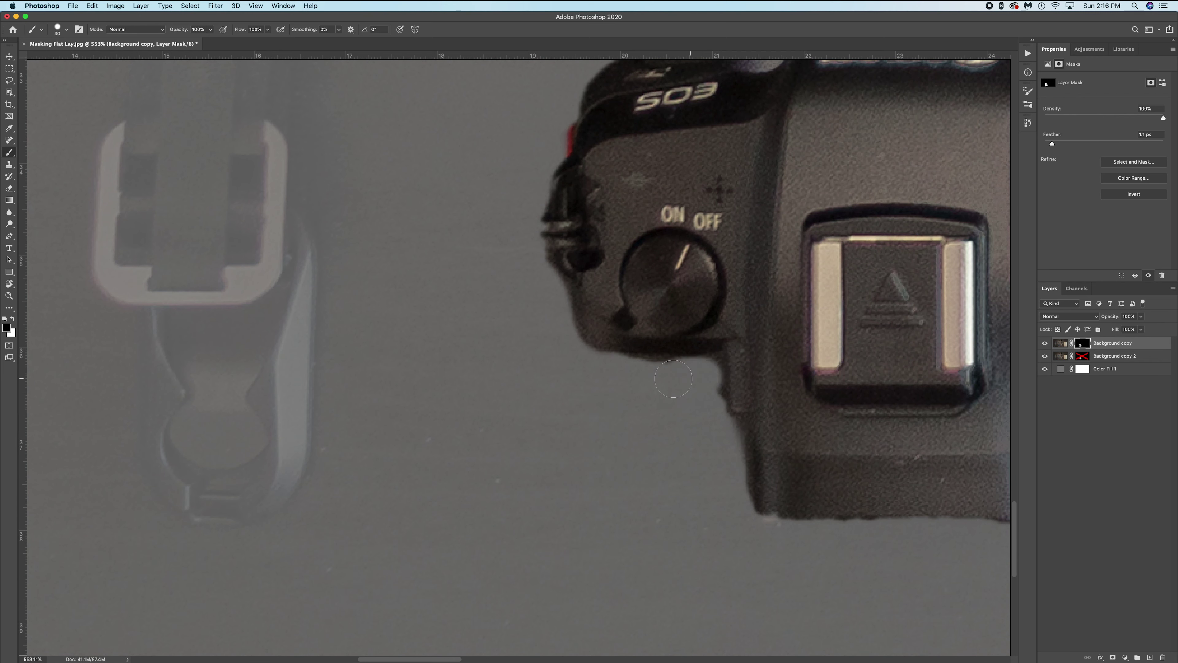
left_click_drag(796, 465, 526, 436)
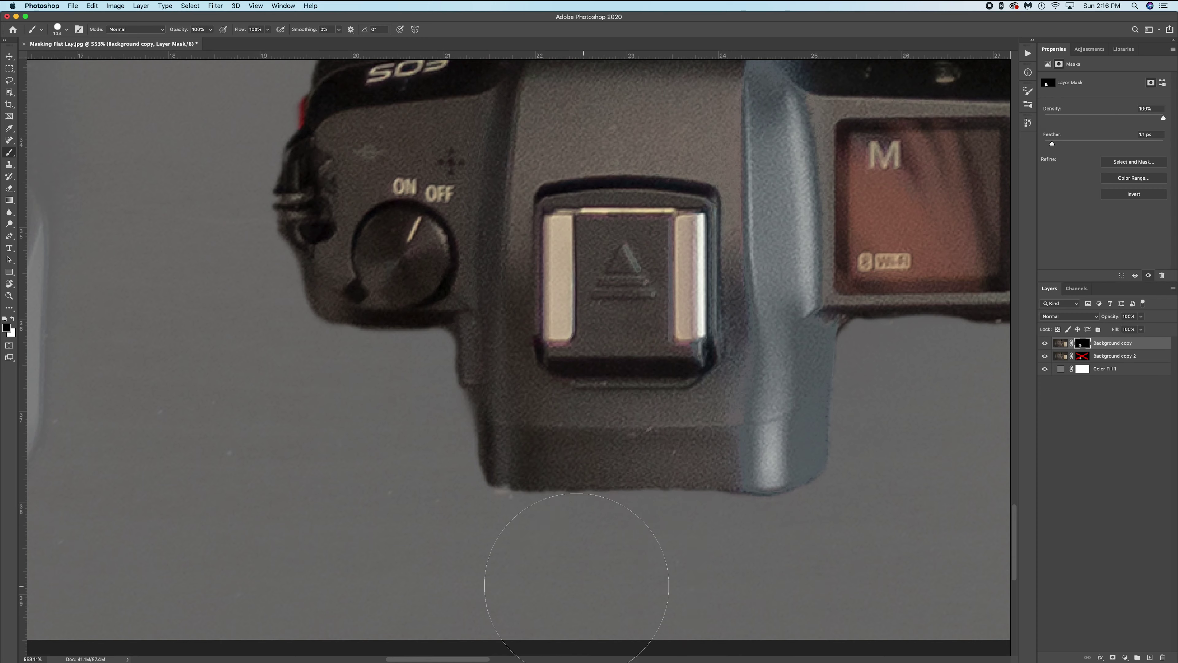
Step: Reduce the brush size and paint black around the grip and the red strap anchor to tidy the mask edge
left_click_drag(761, 522, 690, 523)
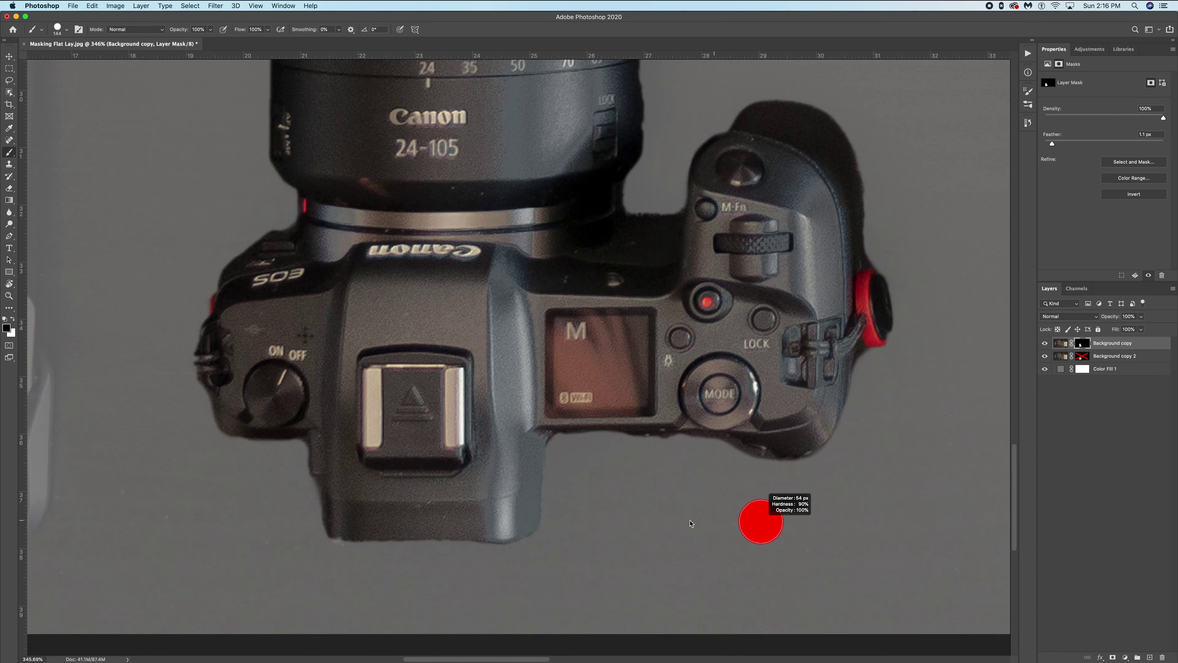
left_click_drag(722, 458, 783, 481)
left_click_drag(927, 163, 732, 288)
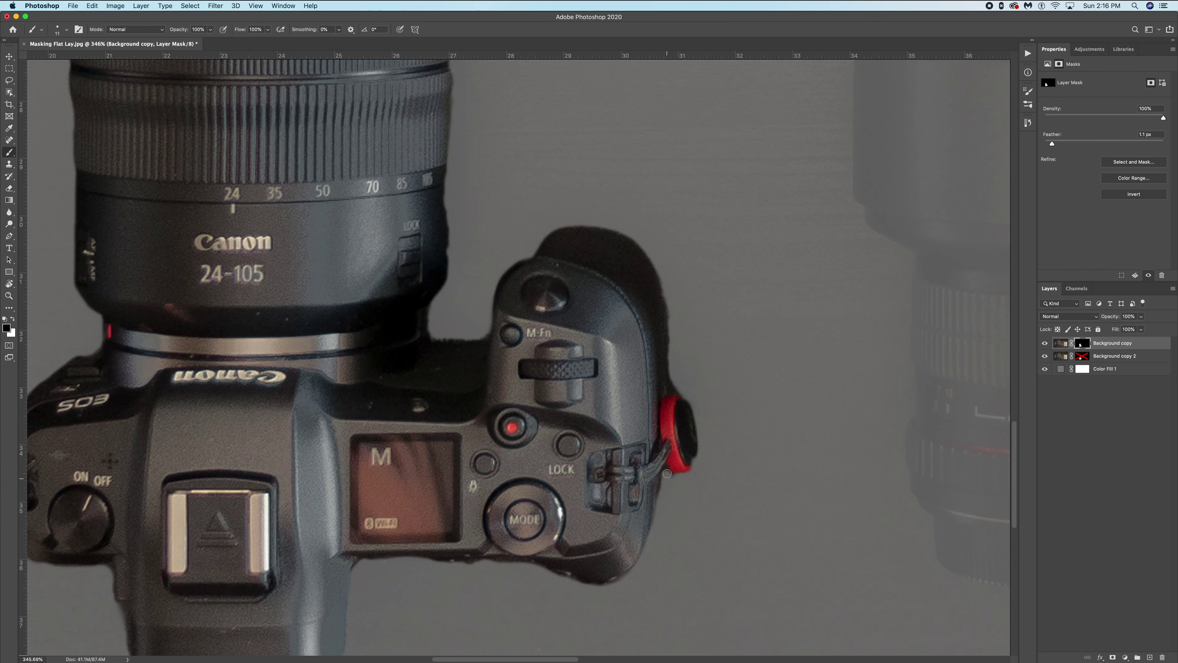
left_click_drag(684, 389, 723, 390)
mouse_move(185, 248)
left_mouse_down()
mouse_move(615, 398)
mouse_move(489, 339)
left_mouse_up()
left_click_drag(626, 394, 541, 393)
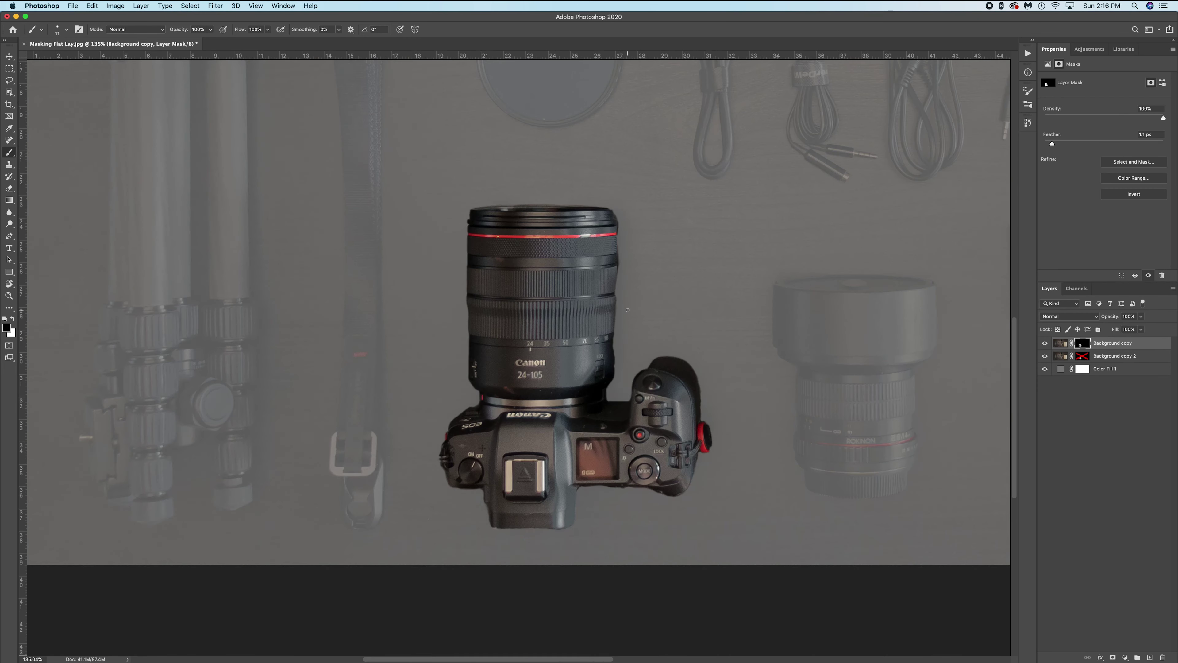
Step: Fit the whole image in view and toggle the Background copy layer mask to compare the masked and unmasked photo
key("super+0")
key("x")
left_click(1081, 347, "shift")
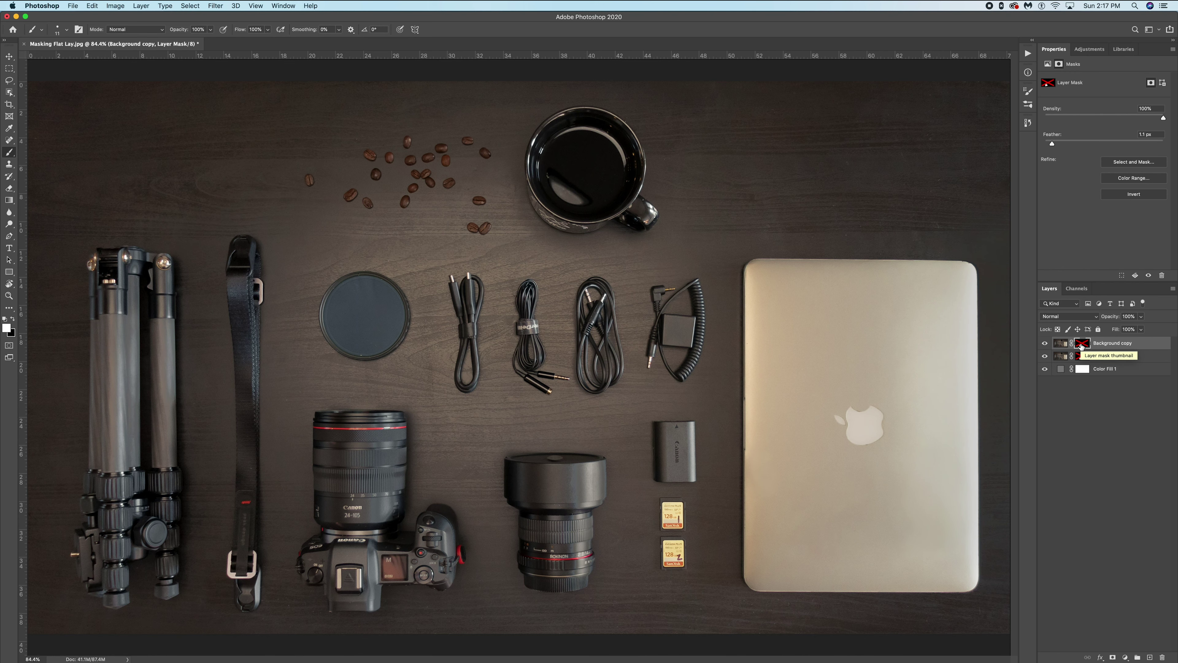
left_click(1081, 347, "shift")
left_click(1081, 346, "shift")
left_click(1081, 346, "shift")
left_click(1081, 346, "shift")
Step: Delete the layer mask from the Background copy layer
right_click(1084, 346)
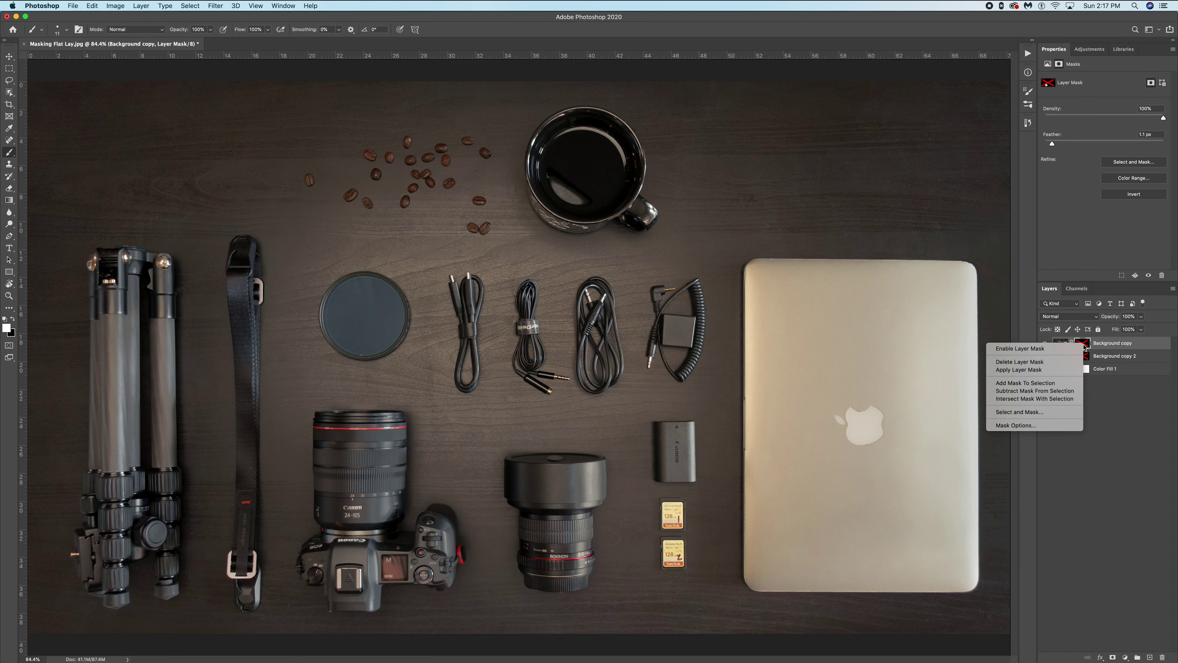
left_click(1039, 360)
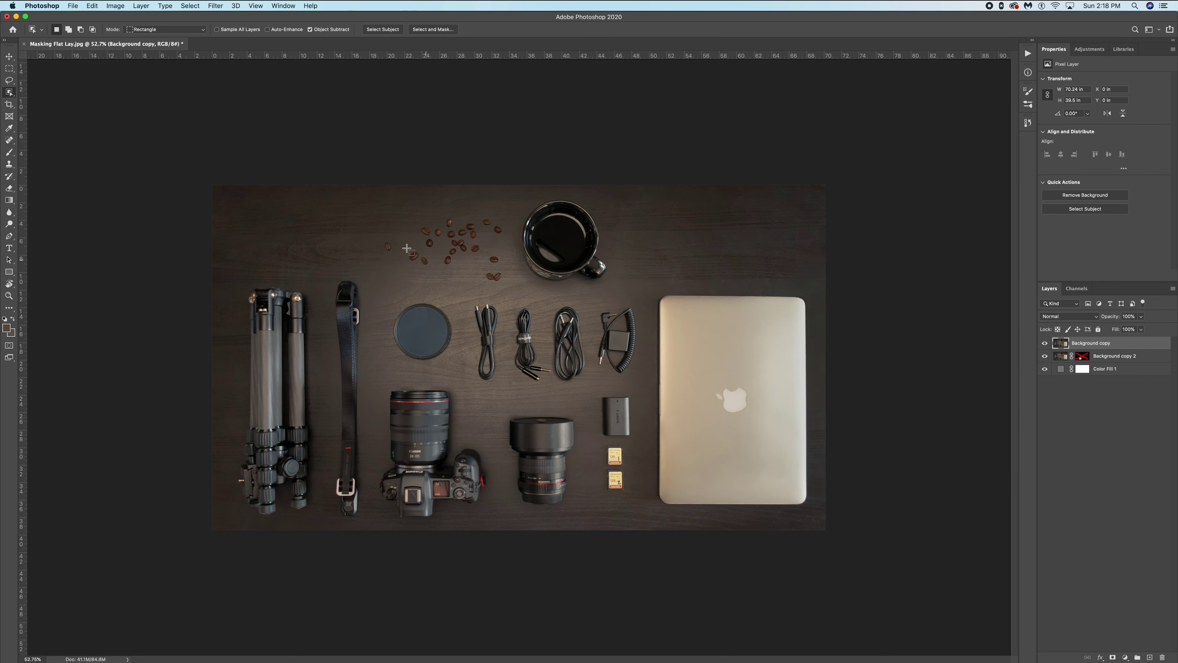
key("super+equal")
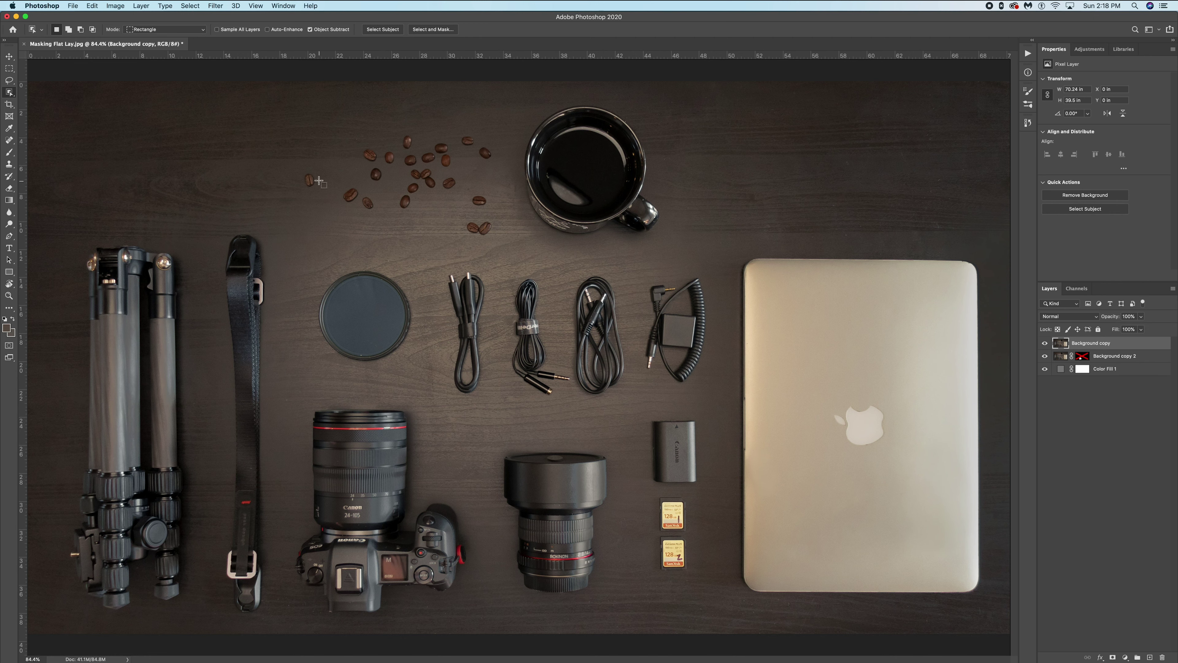
Step: Select the six leftmost coffee beans with the Object Selection tool and convert the selection into a mask on Background copy
scroll(307, 176, "up", 3)
left_click_drag(295, 169, 320, 196)
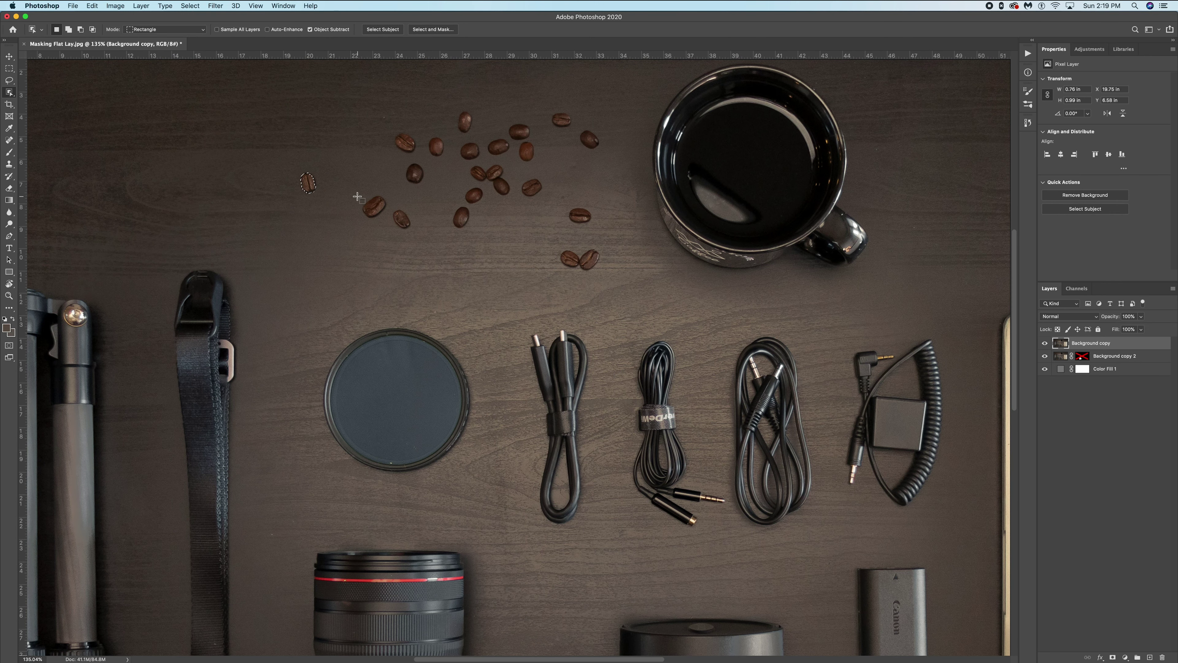
key("shift")
left_click_drag(357, 190, 415, 232)
left_click_drag(402, 163, 424, 184)
left_click_drag(392, 128, 450, 163)
scroll(380, 278, "up", 5)
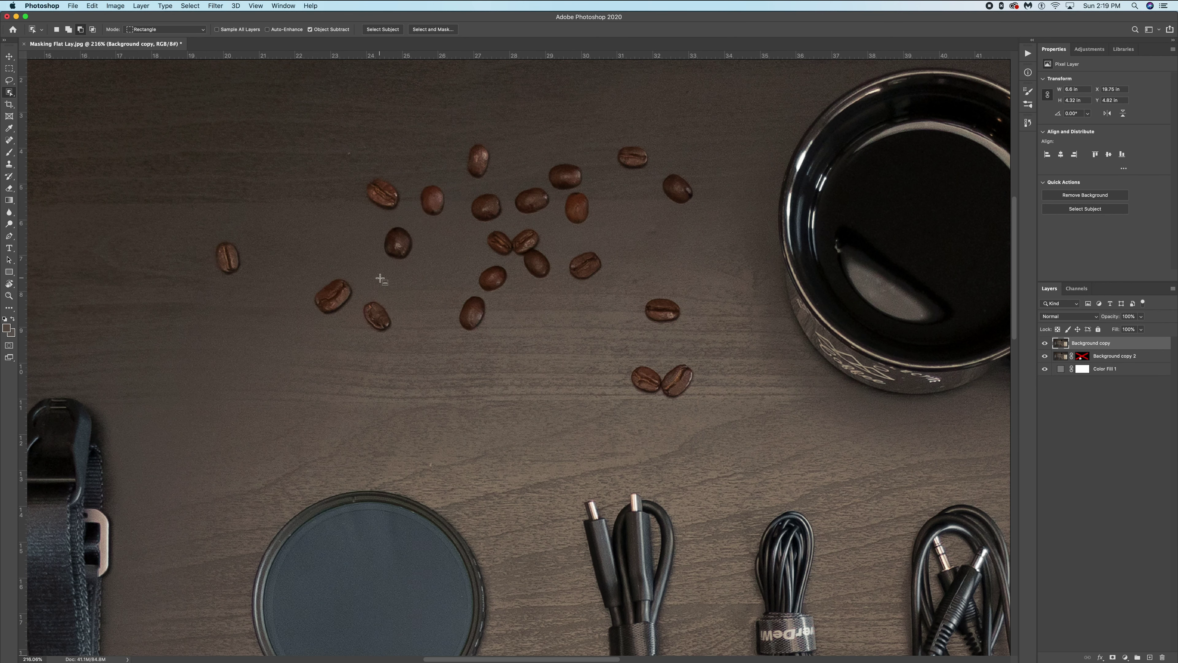
left_click(1112, 657)
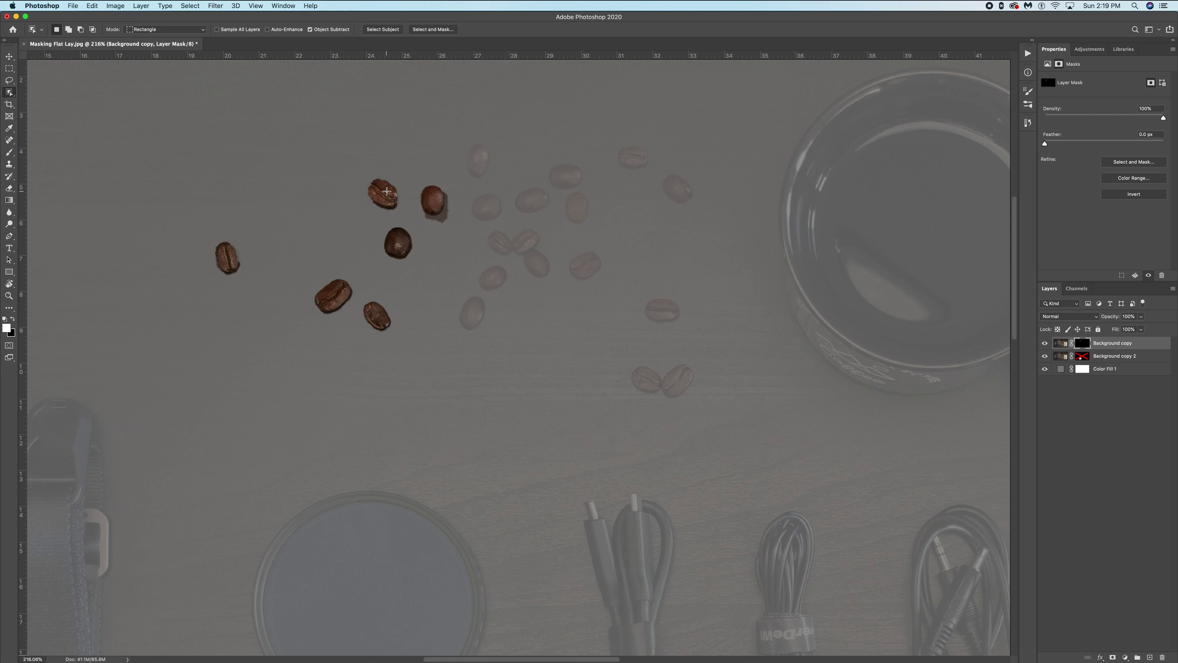
Step: Refine the bean edges in Select and Mask with the Refine Edge Brush, set Smooth to 11 and apply the result
key("v")
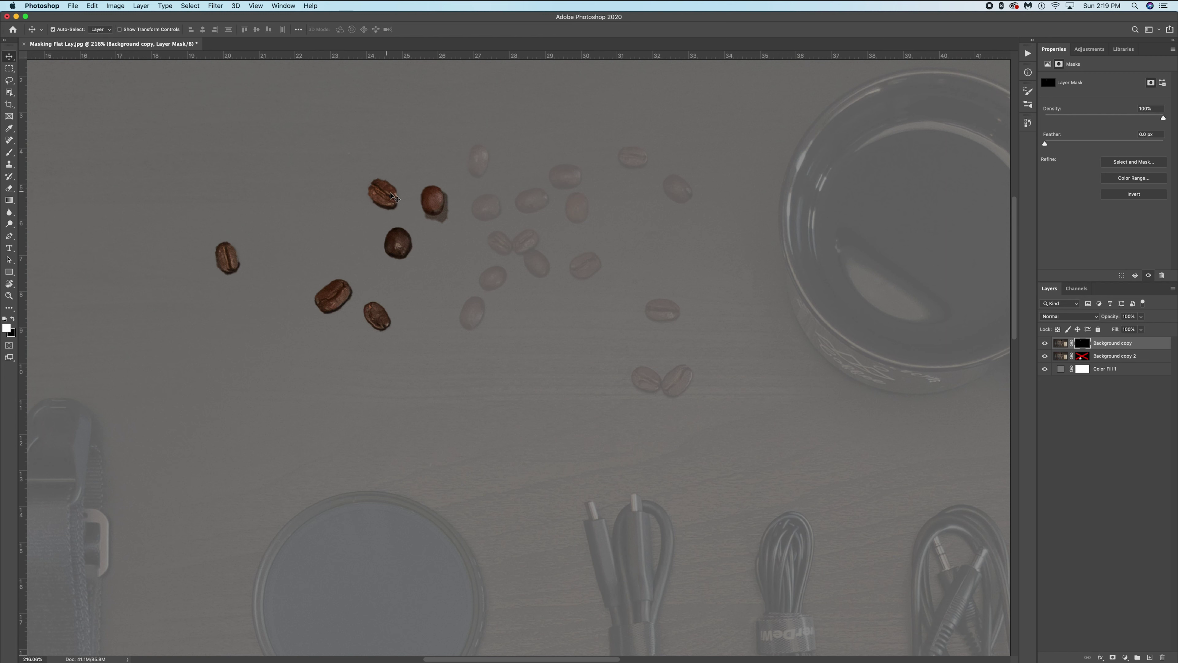
double_click(1082, 344)
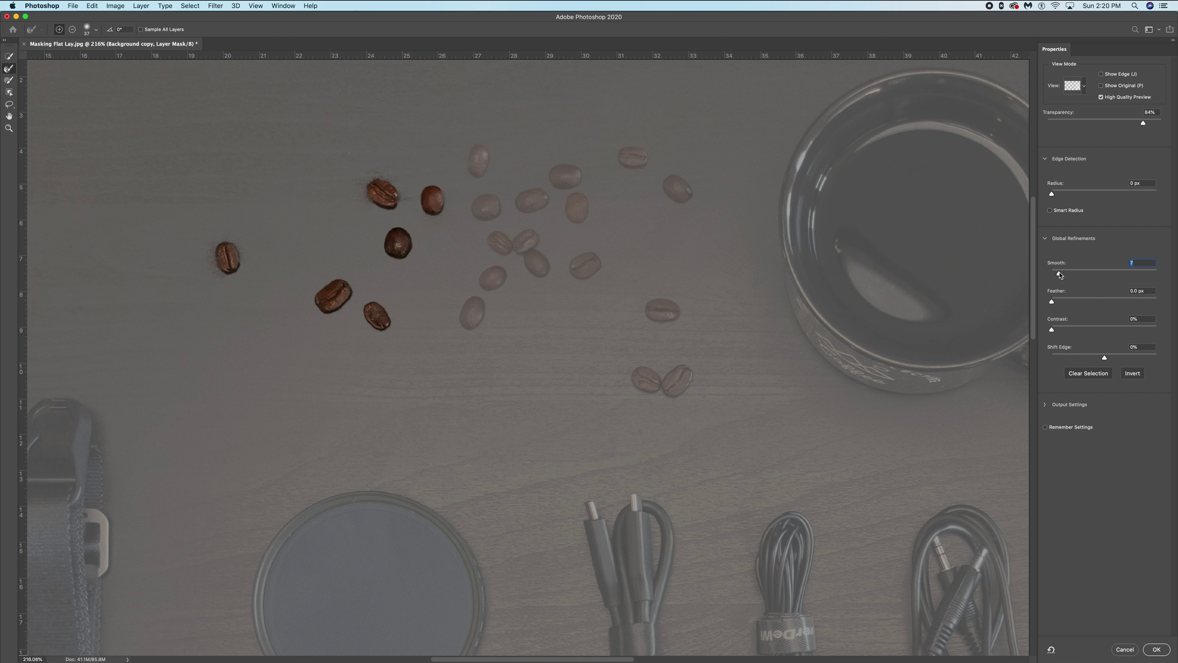
scroll(397, 242, "up", 6)
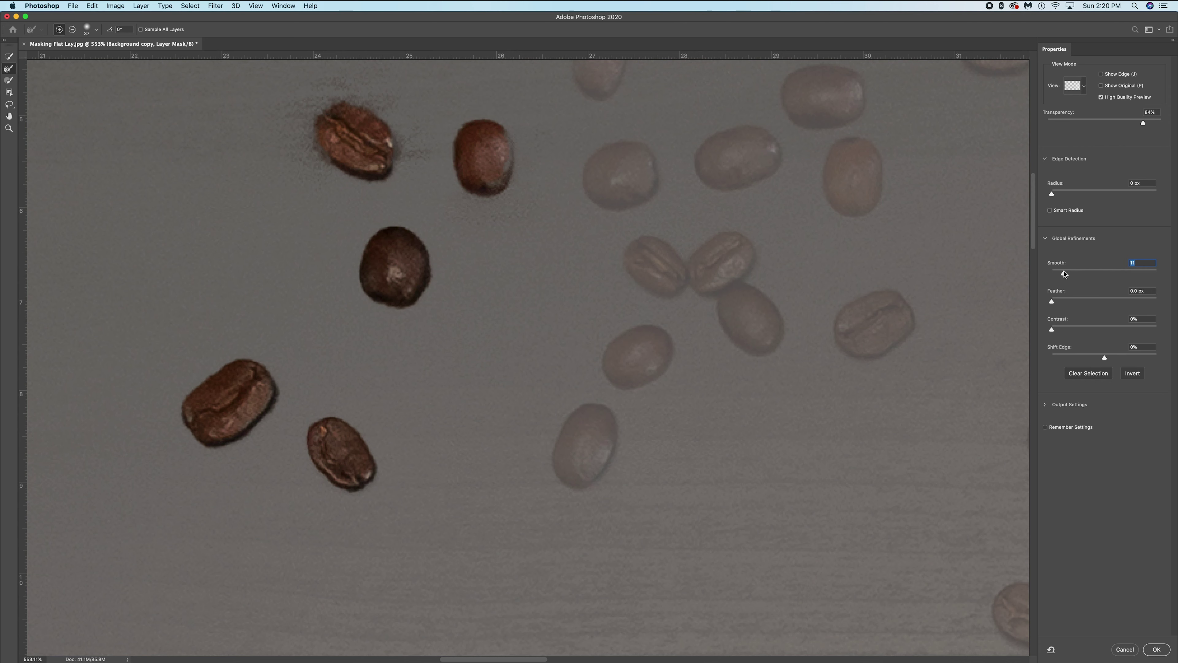
left_click(1157, 650)
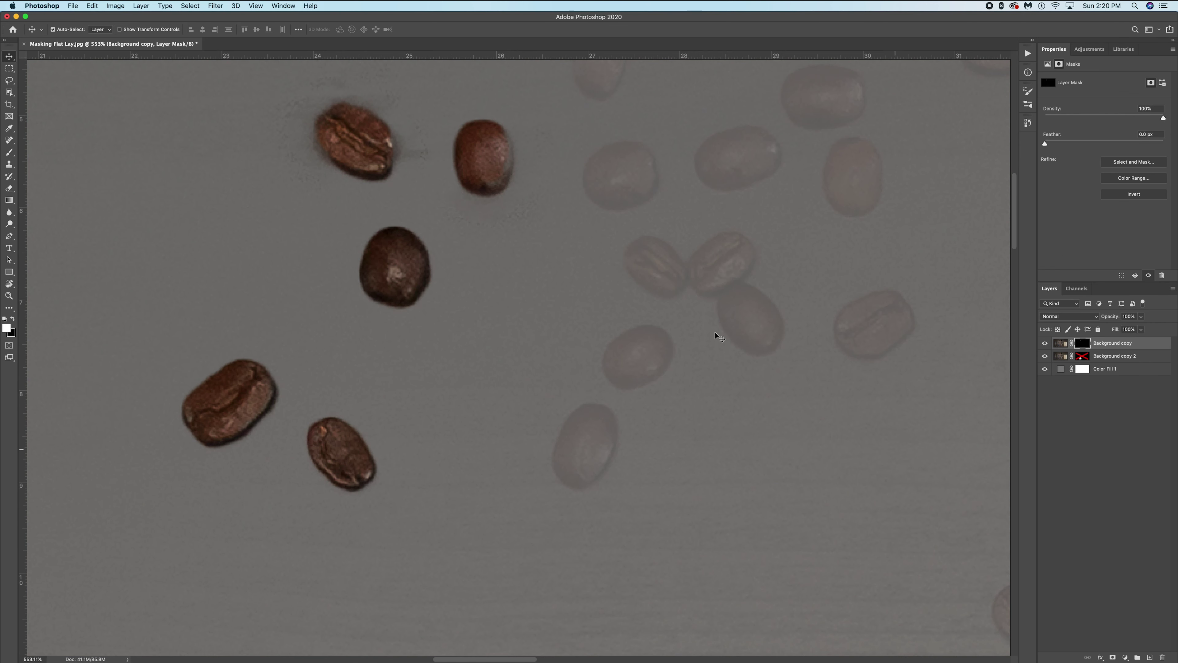
key("super+0")
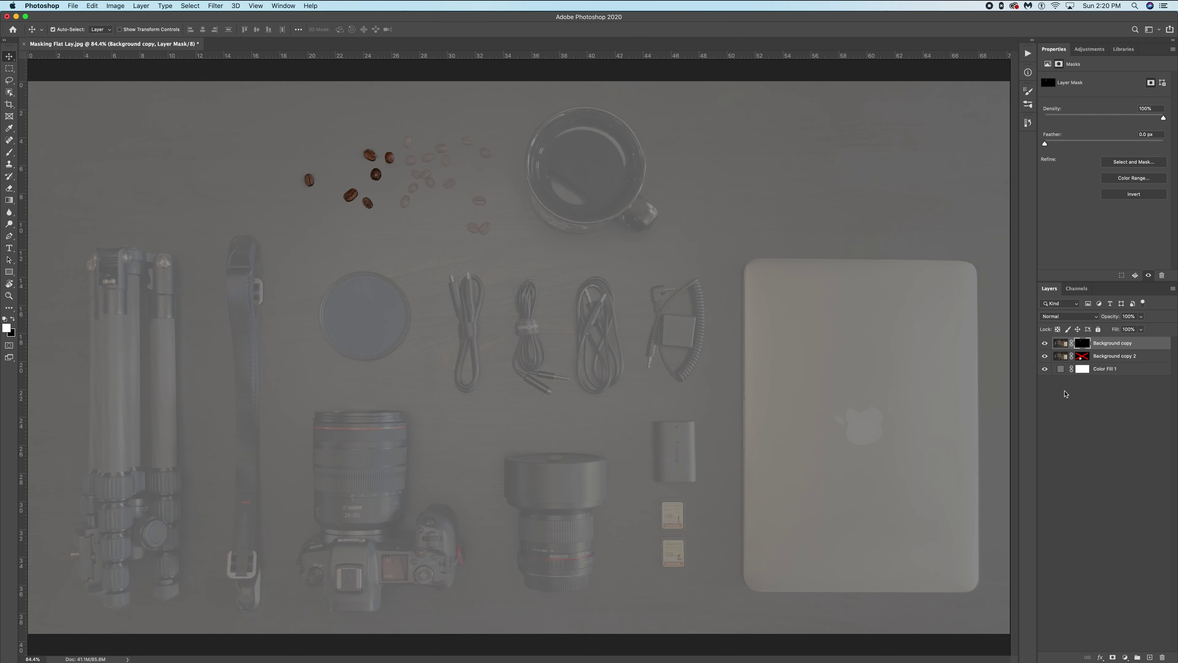
Step: Display the Background copy layer mask on its own and set the Brush tool's blend mode to Overlay
left_click(1085, 345, "alt")
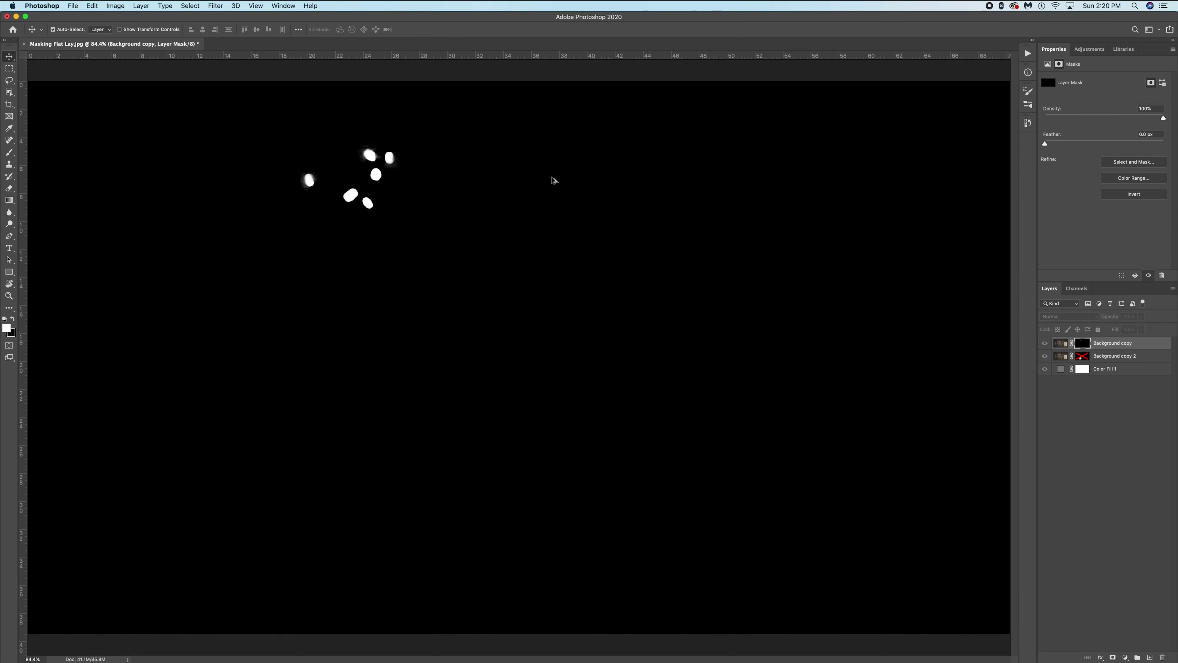
scroll(361, 148, "up", 3)
left_click_drag(469, 245, 627, 288)
key("super+r")
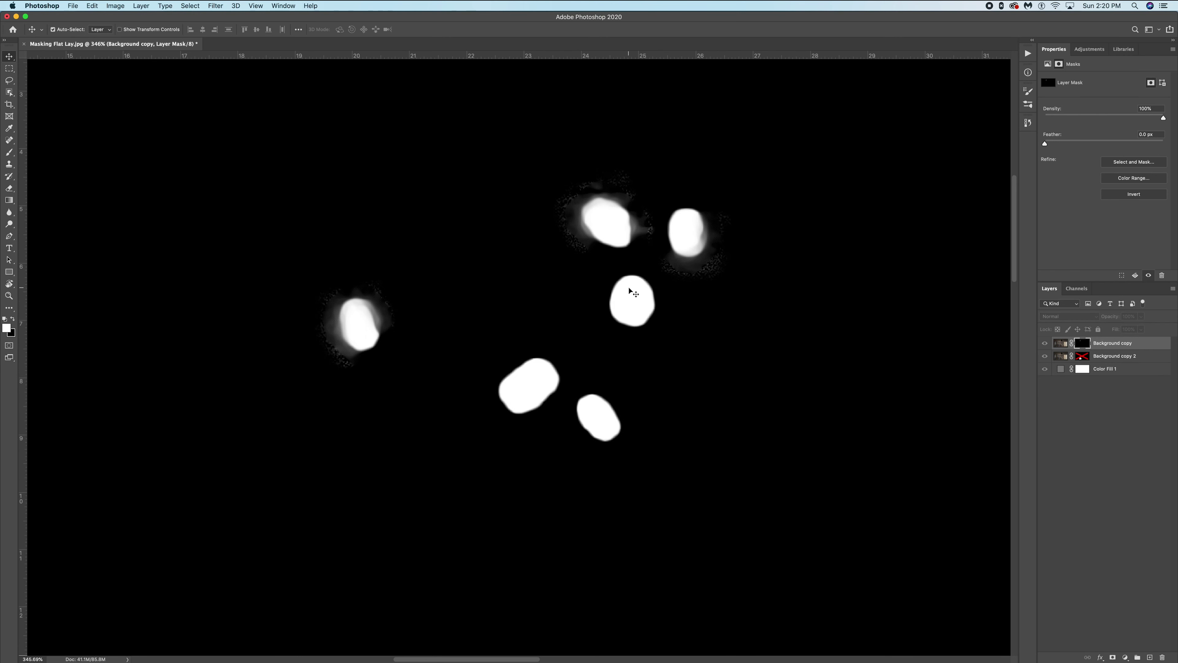
key("b")
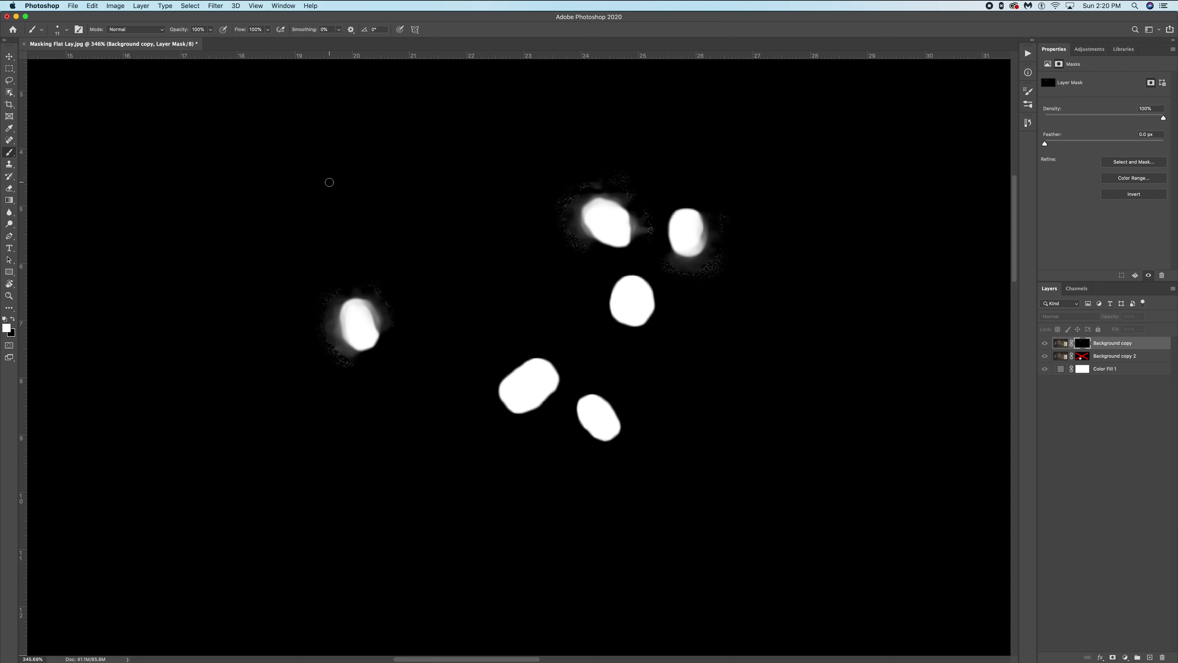
left_click(135, 29)
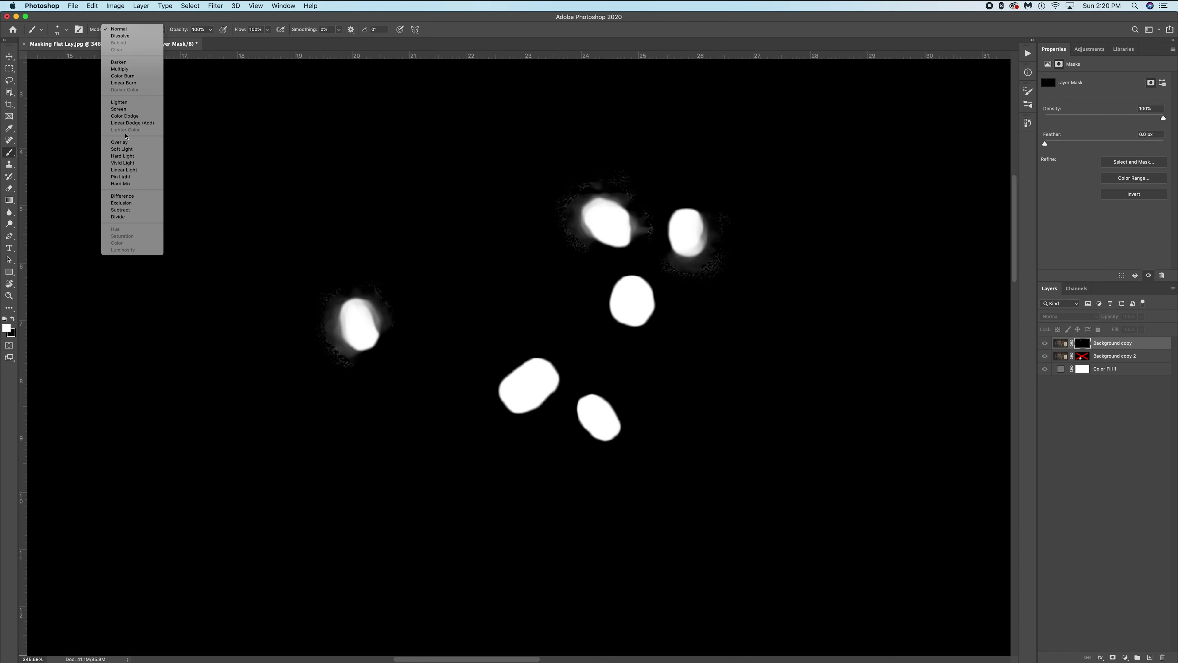
left_click(124, 142)
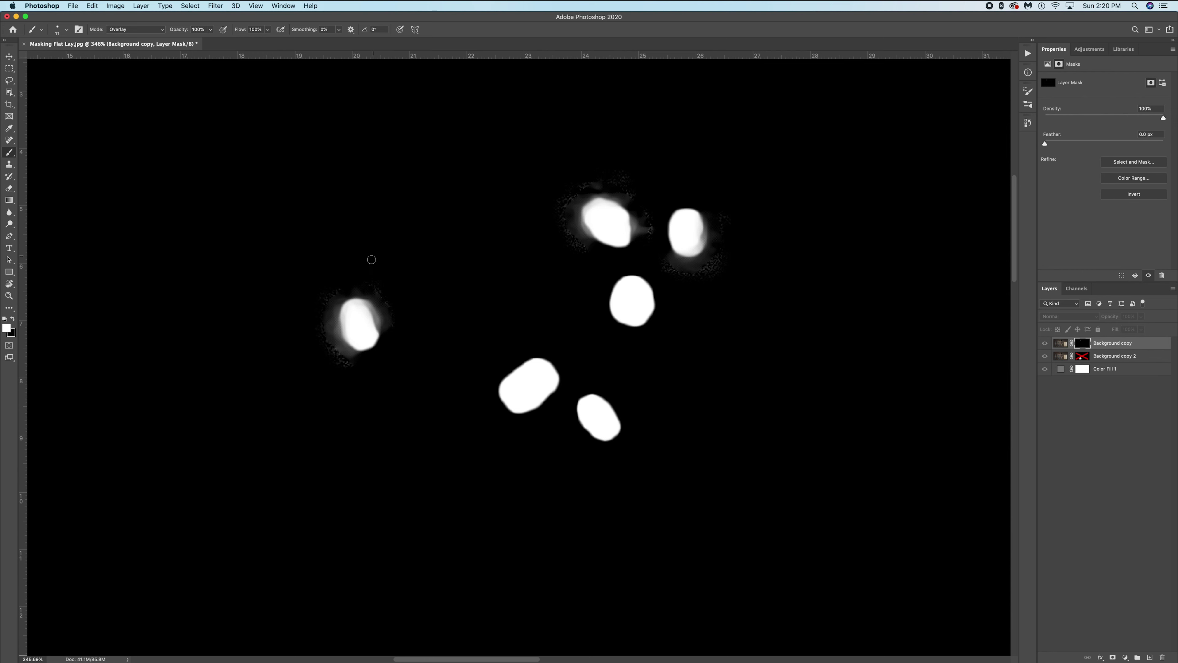
Step: Paint black in Overlay mode over the grey halos around the leftmost bean and the two uppermost beans
mouse_move(350, 274)
left_mouse_down()
mouse_move(365, 276)
mouse_move(339, 89)
left_mouse_up()
key("x")
left_click_drag(549, 220, 557, 220)
mouse_move(595, 179)
left_mouse_down()
mouse_move(638, 199)
mouse_move(646, 231)
mouse_move(594, 256)
mouse_move(715, 266)
left_mouse_up()
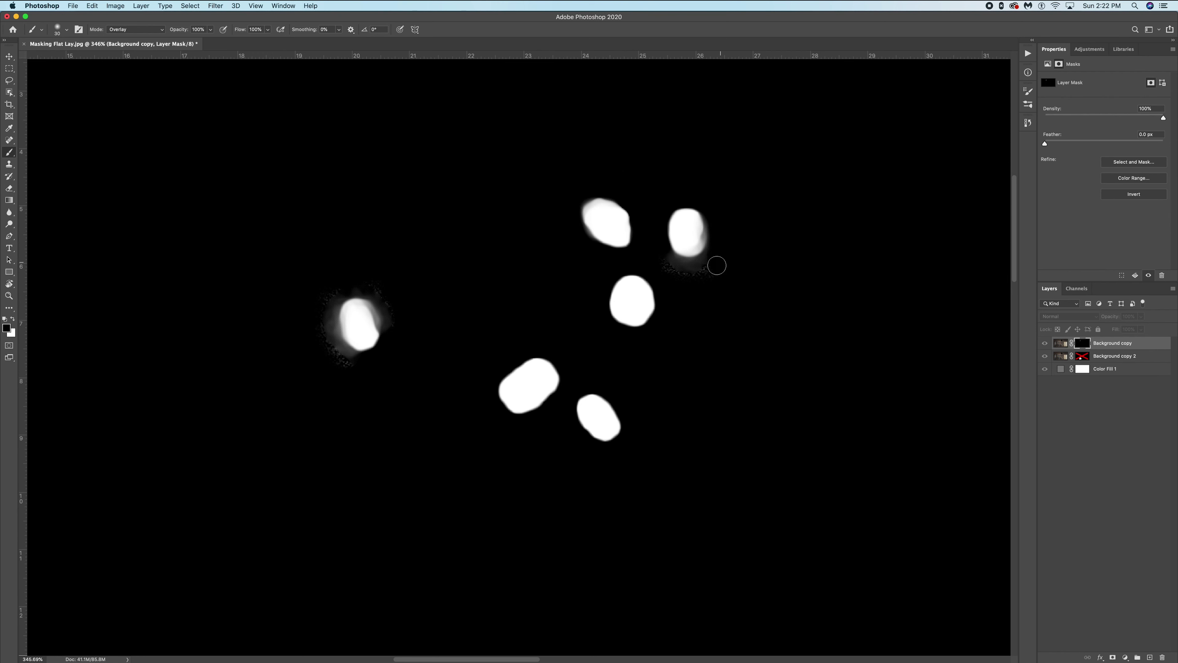
mouse_move(388, 290)
left_mouse_down()
mouse_move(328, 350)
mouse_move(327, 327)
mouse_move(380, 298)
left_mouse_up()
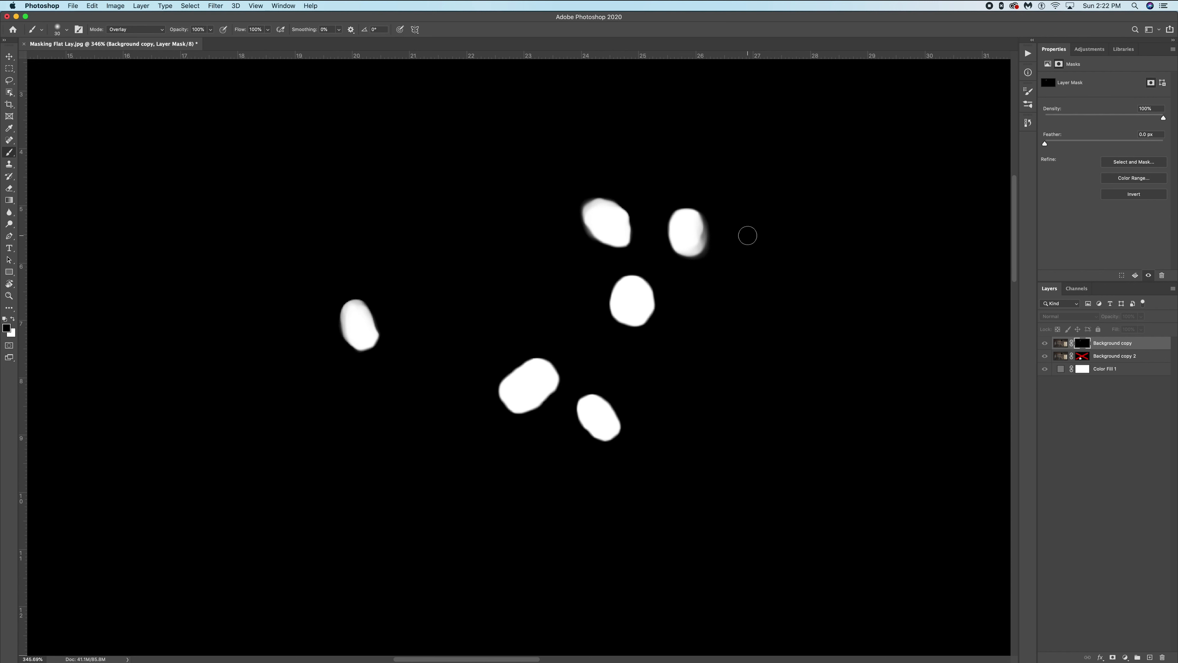
Step: Paint white inside the two uppermost beans to fill their grey areas, and return to the normal image view
key("x")
mouse_move(697, 232)
left_mouse_down()
mouse_move(699, 242)
mouse_move(697, 230)
left_mouse_up()
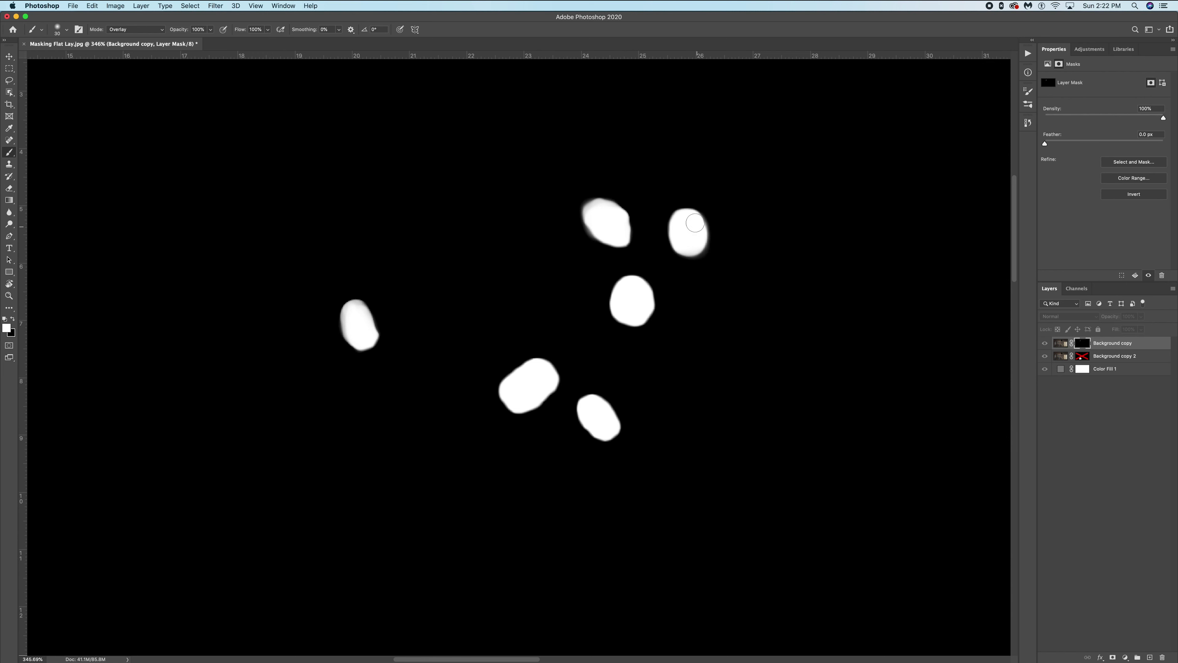
mouse_move(600, 216)
left_mouse_down()
mouse_move(598, 232)
mouse_move(594, 219)
left_mouse_up()
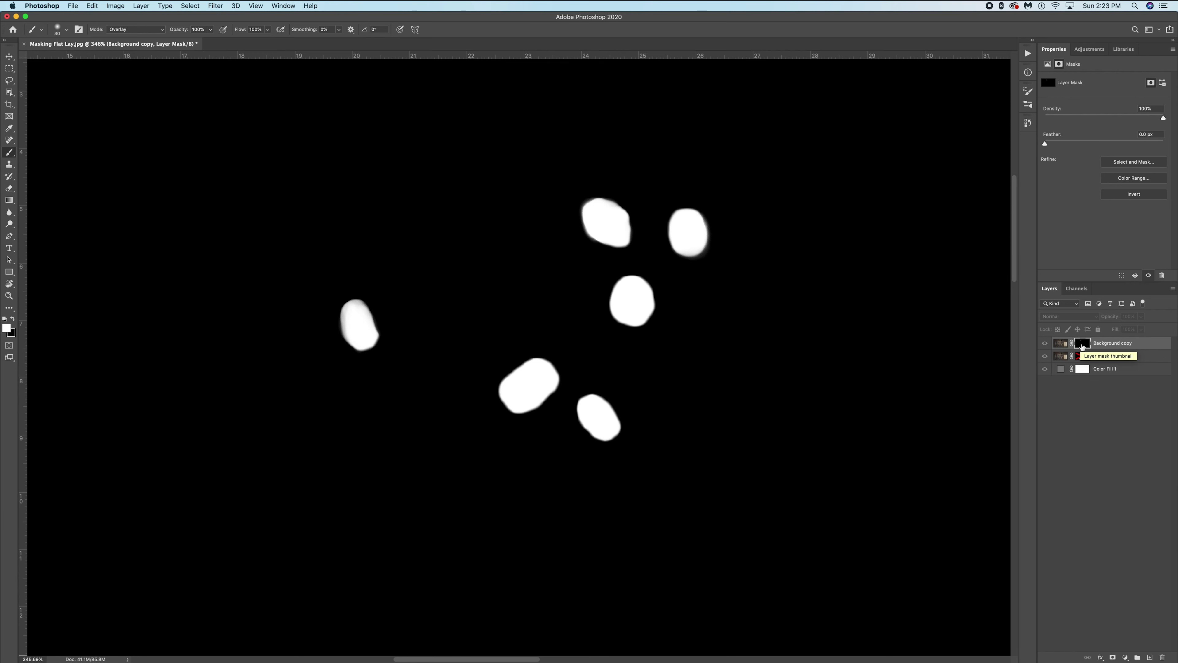
left_click(1083, 346, "alt")
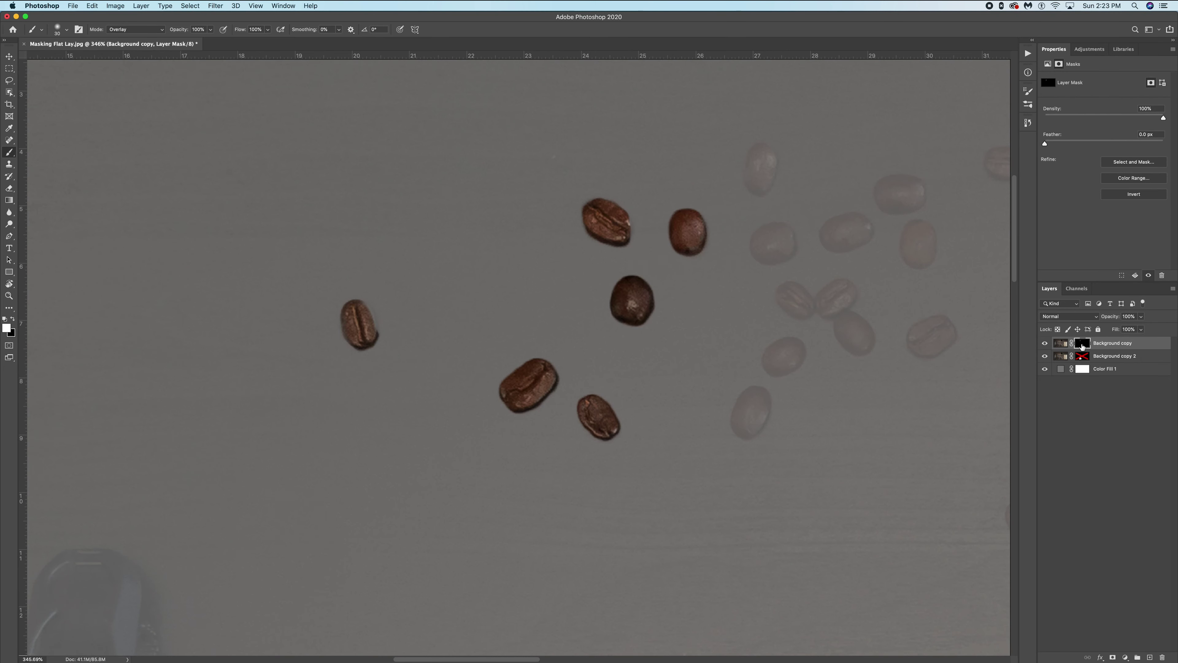
Step: Touch up the mask edge of the leftmost coffee bean with the Overlay brush
scroll(702, 306, "down", 3)
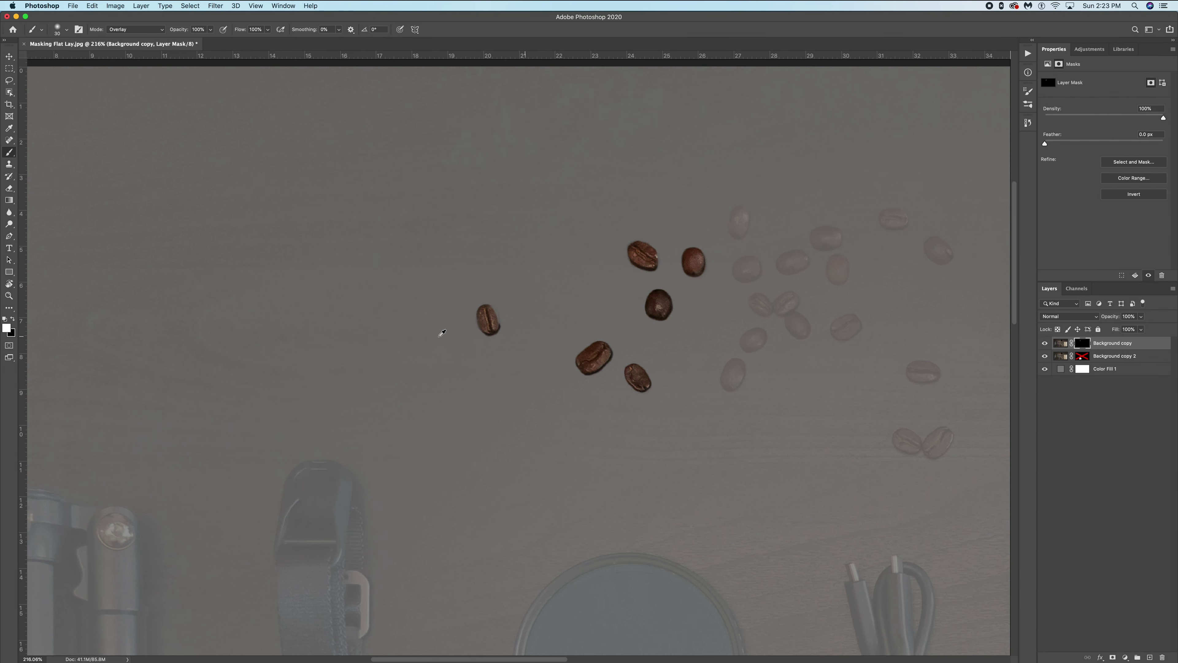
scroll(480, 326, "up", 5)
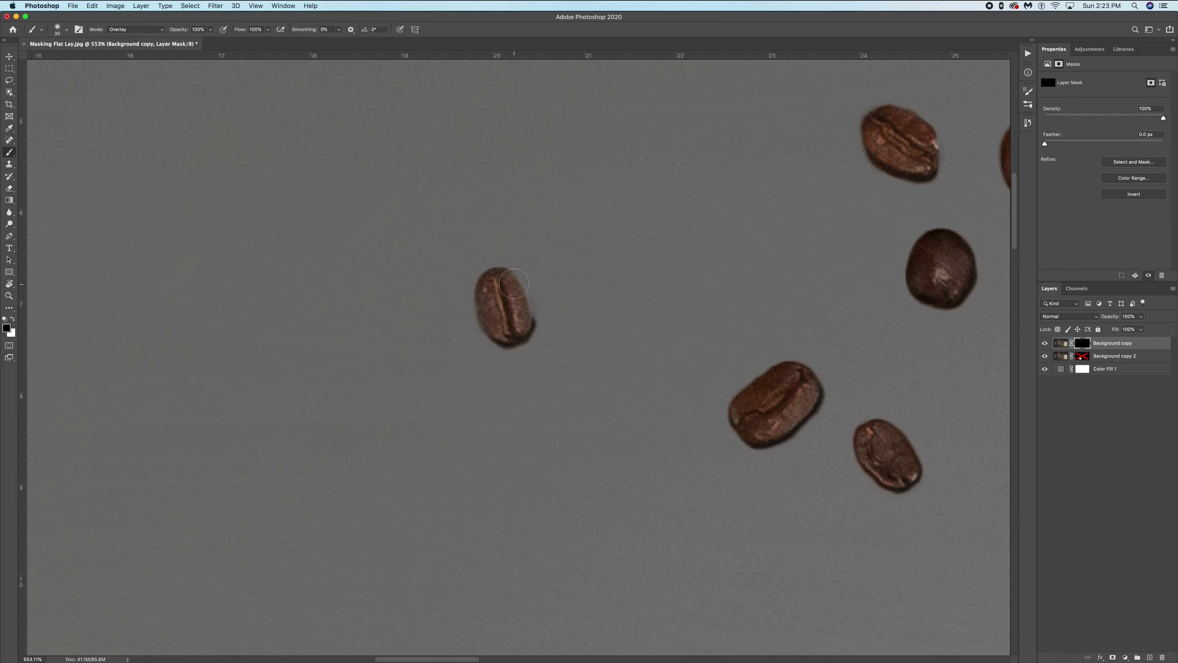
mouse_move(517, 286)
left_mouse_down()
mouse_move(528, 320)
mouse_move(507, 270)
mouse_move(524, 296)
mouse_move(513, 317)
mouse_move(508, 284)
left_mouse_up()
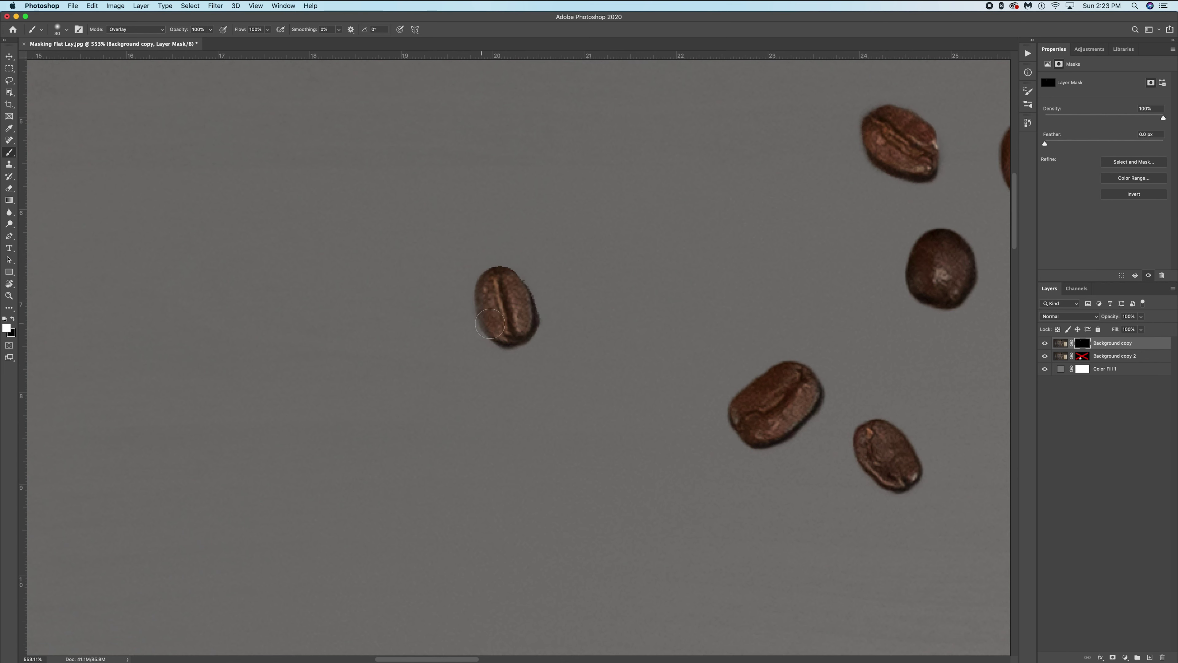
key("x")
Step: Hide Background copy 2 and toggle the visibility of Background copy to check the isolated beans
scroll(510, 325, "down", 10)
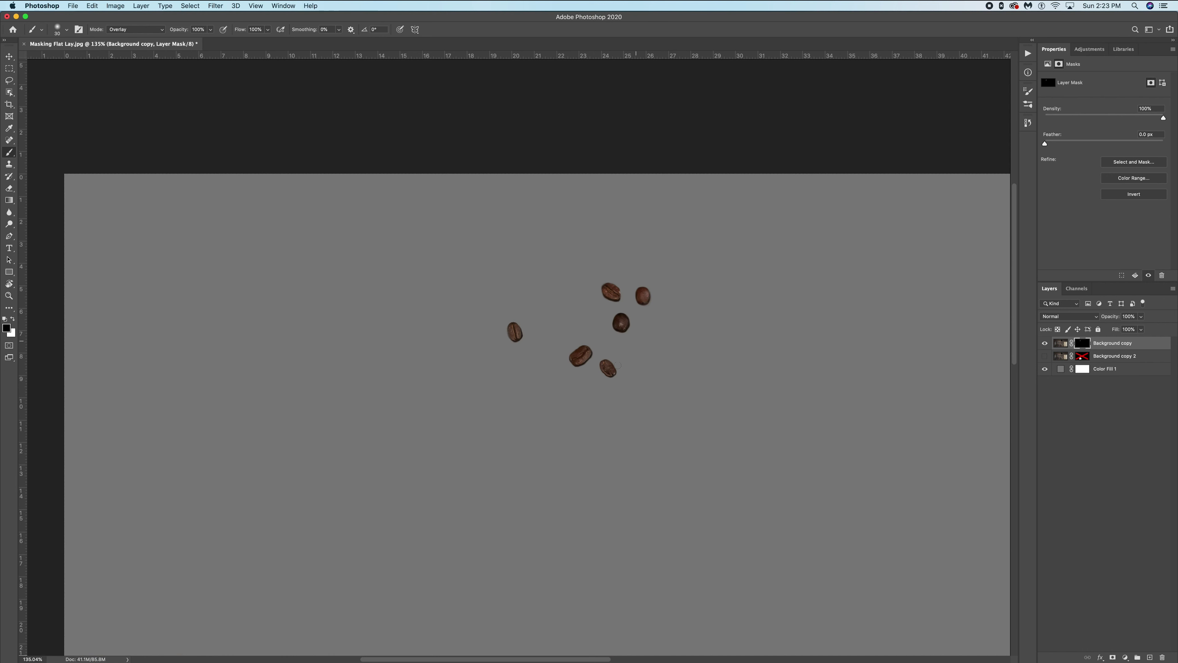
scroll(880, 477, "up", 2)
left_click(1044, 344)
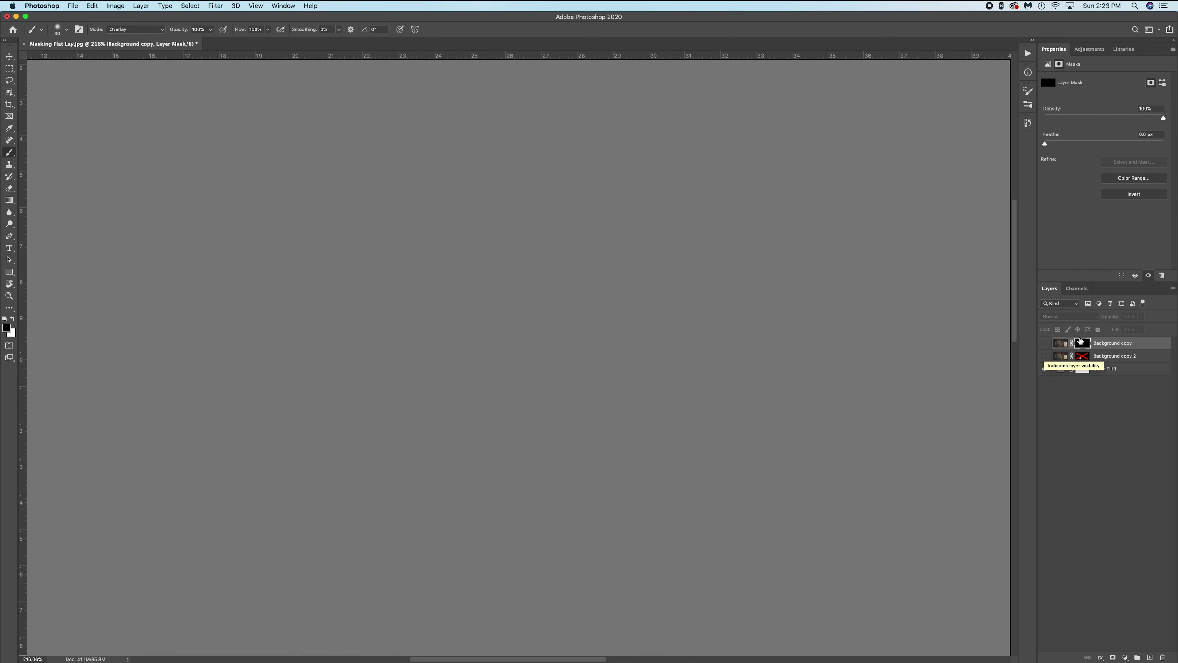
left_click(1044, 344)
Step: Delete the bean mask from the Background copy layer
right_click(1084, 343)
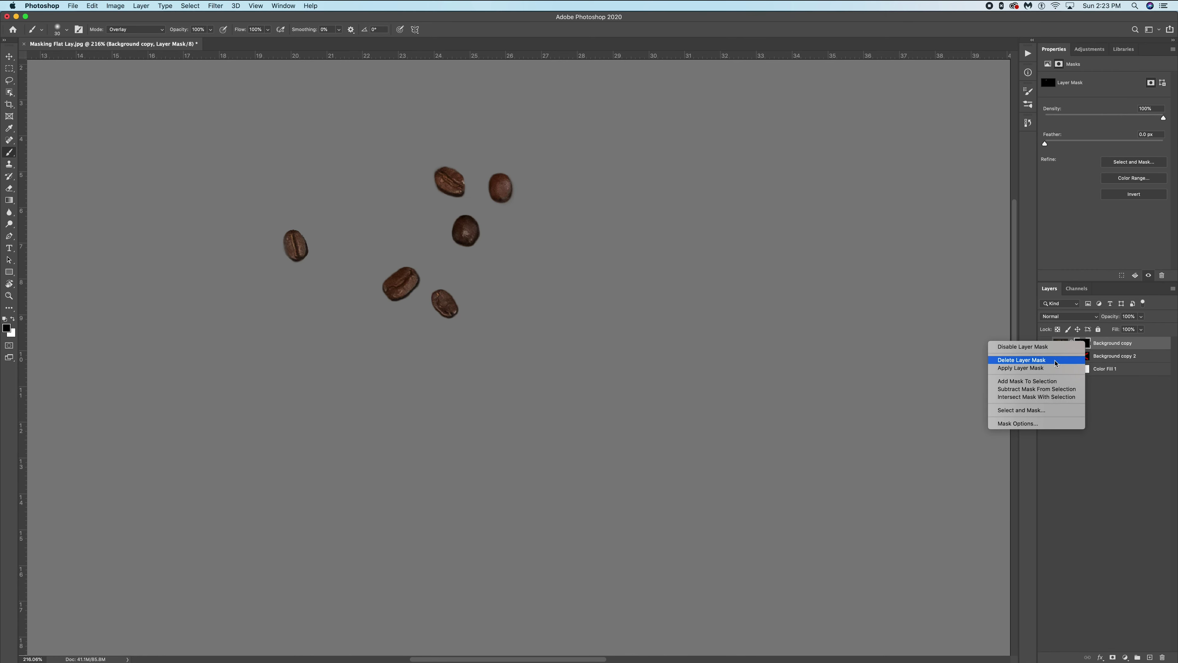
left_click(1040, 360)
scroll(564, 345, "down", 5)
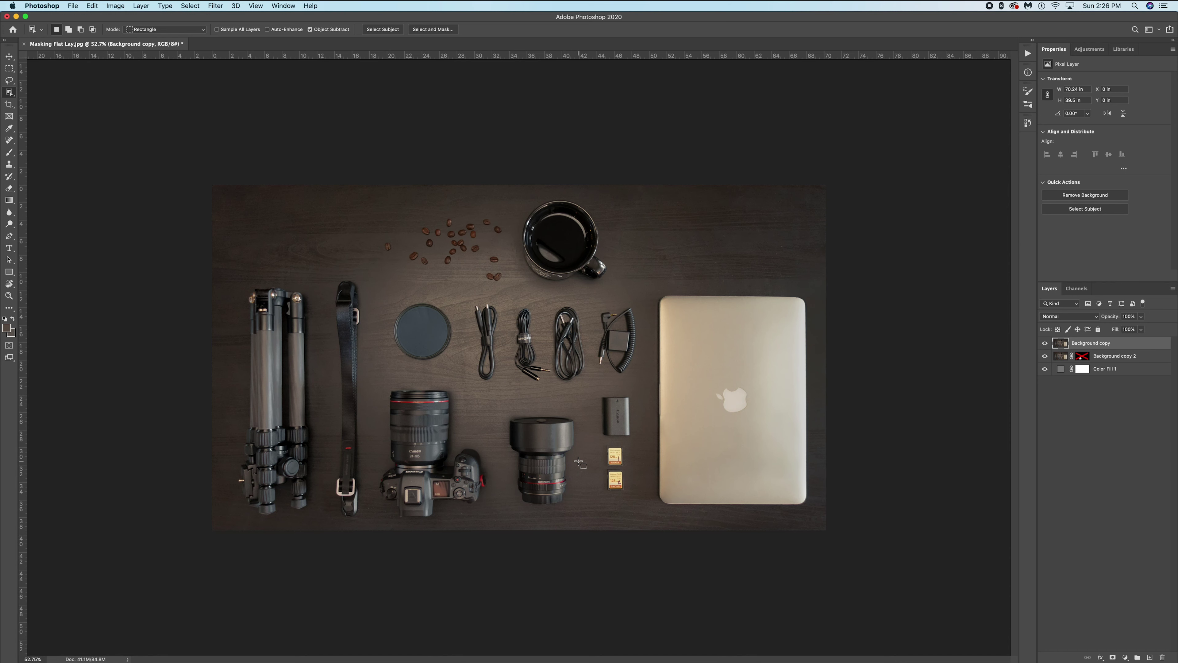
Step: Select the Rokinon lens with the Object Selection tool and turn the selection into a layer mask on Background copy
scroll(580, 462, "up", 4)
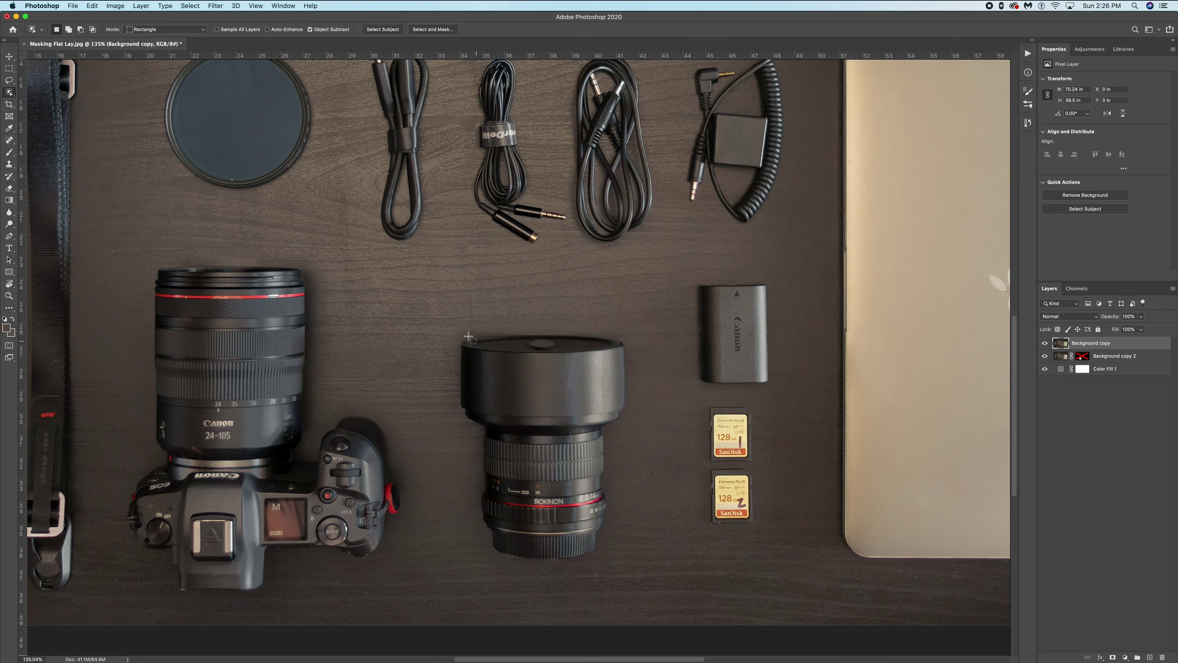
left_click_drag(441, 319, 653, 575)
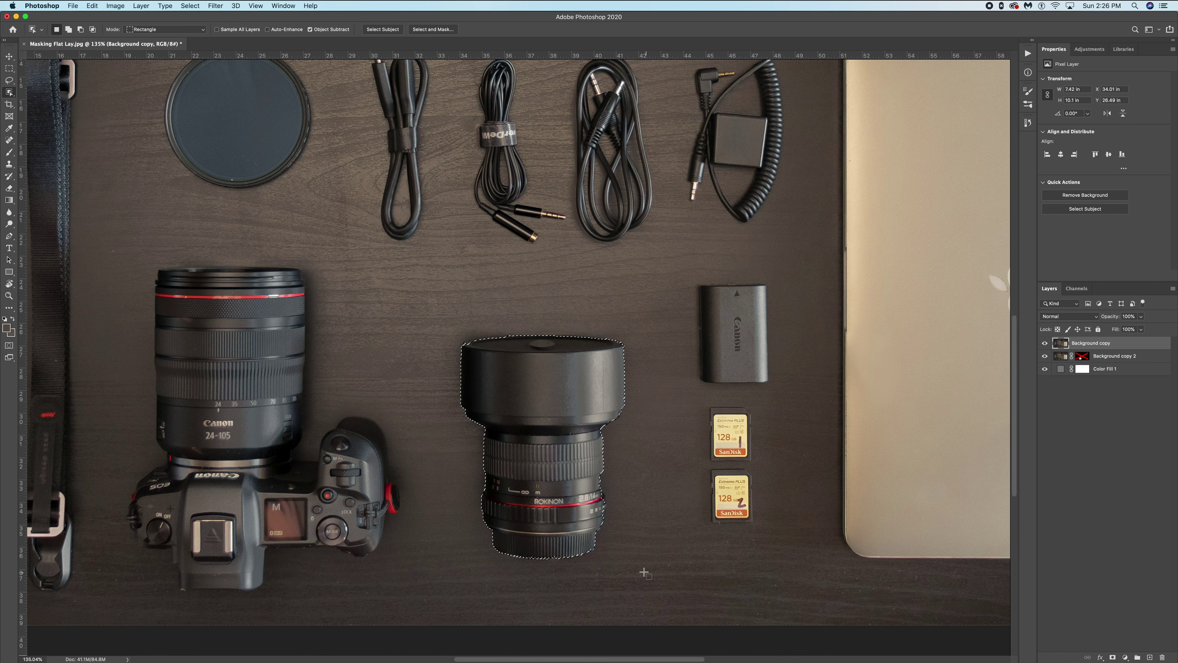
left_click(1114, 659)
scroll(616, 500, "up", 3)
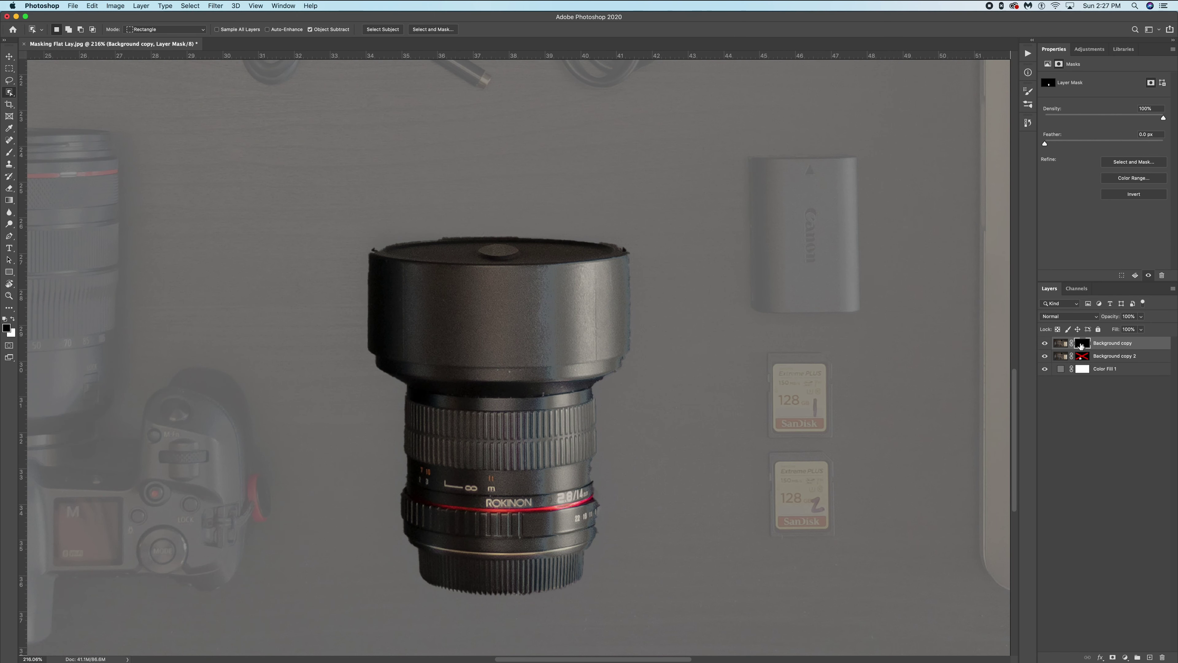
Step: Brush around the Rokinon lens outline with the Refine Edge Brush in Select and Mask and apply the refined mask
double_click(1084, 346)
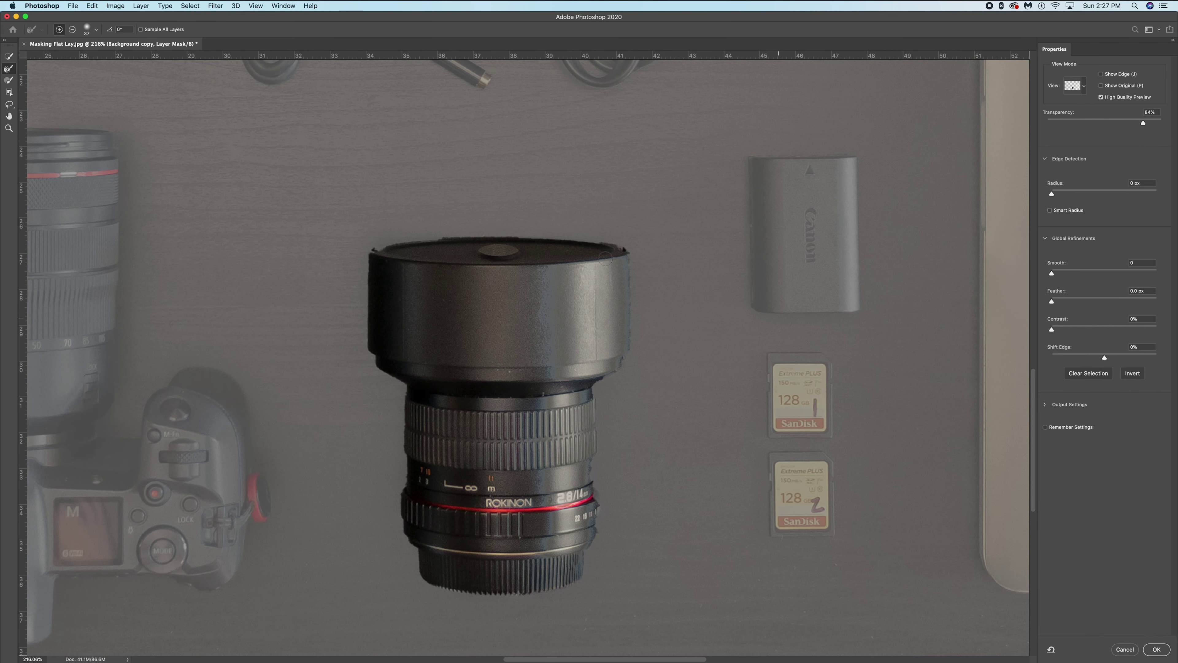
mouse_move(373, 247)
left_mouse_down()
mouse_move(544, 233)
mouse_move(630, 247)
mouse_move(639, 302)
mouse_move(633, 363)
mouse_move(608, 418)
mouse_move(604, 546)
left_mouse_up()
mouse_move(453, 428)
left_mouse_down()
mouse_move(444, 337)
mouse_move(444, 531)
left_mouse_up()
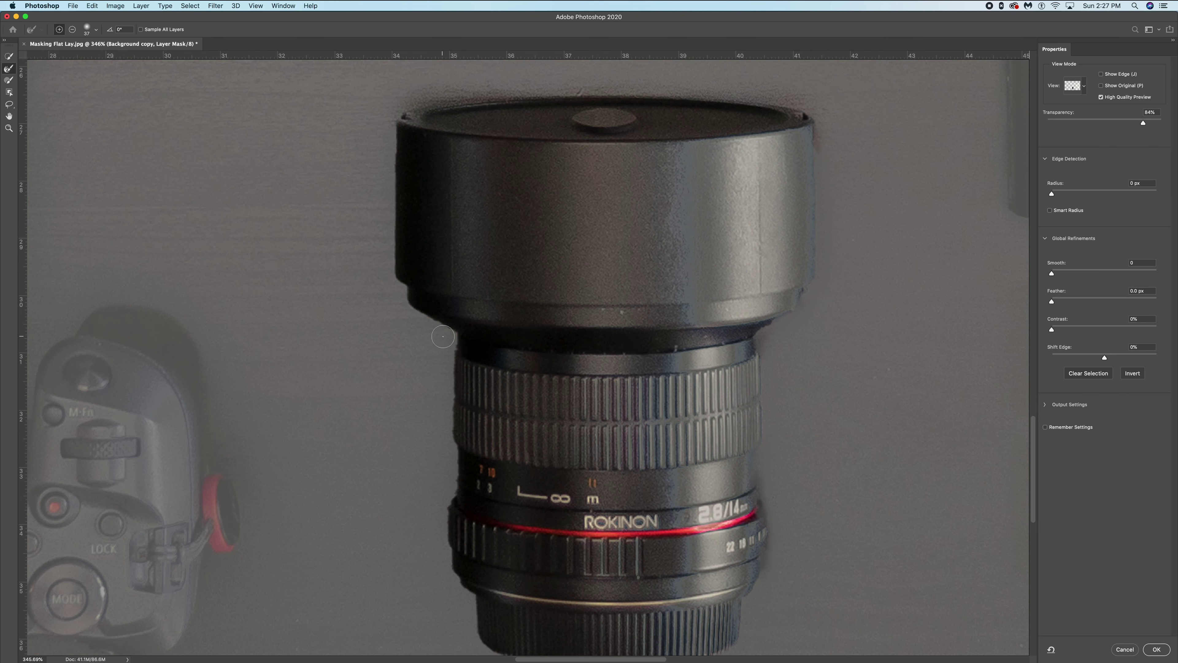
scroll(468, 411, "down", 5)
left_click_drag(633, 370, 605, 308)
key("super+r")
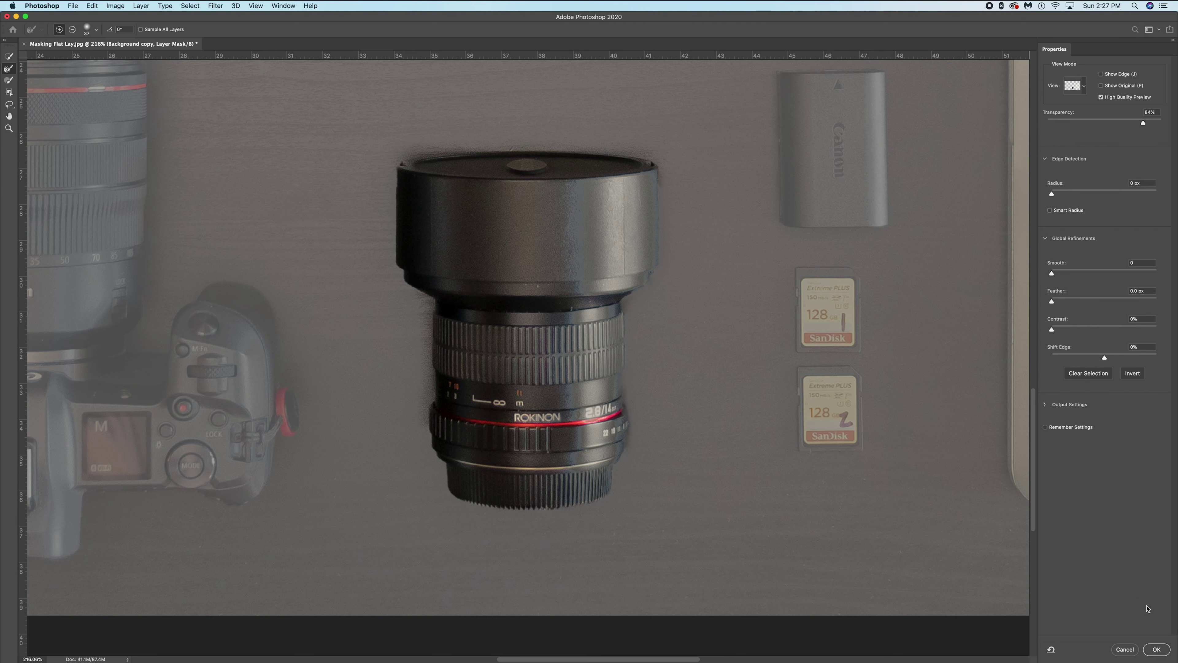
left_click(1159, 650)
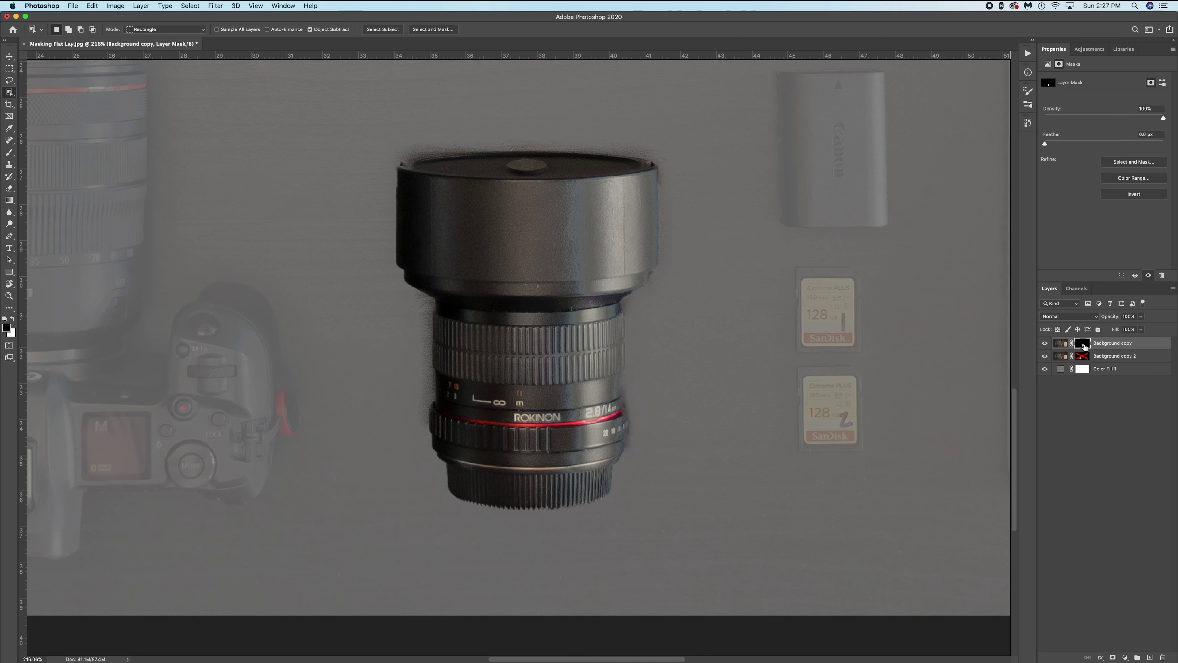
Step: Display the lens mask on its own and open the Brush tool's blend mode choices
left_click(1084, 346, "alt")
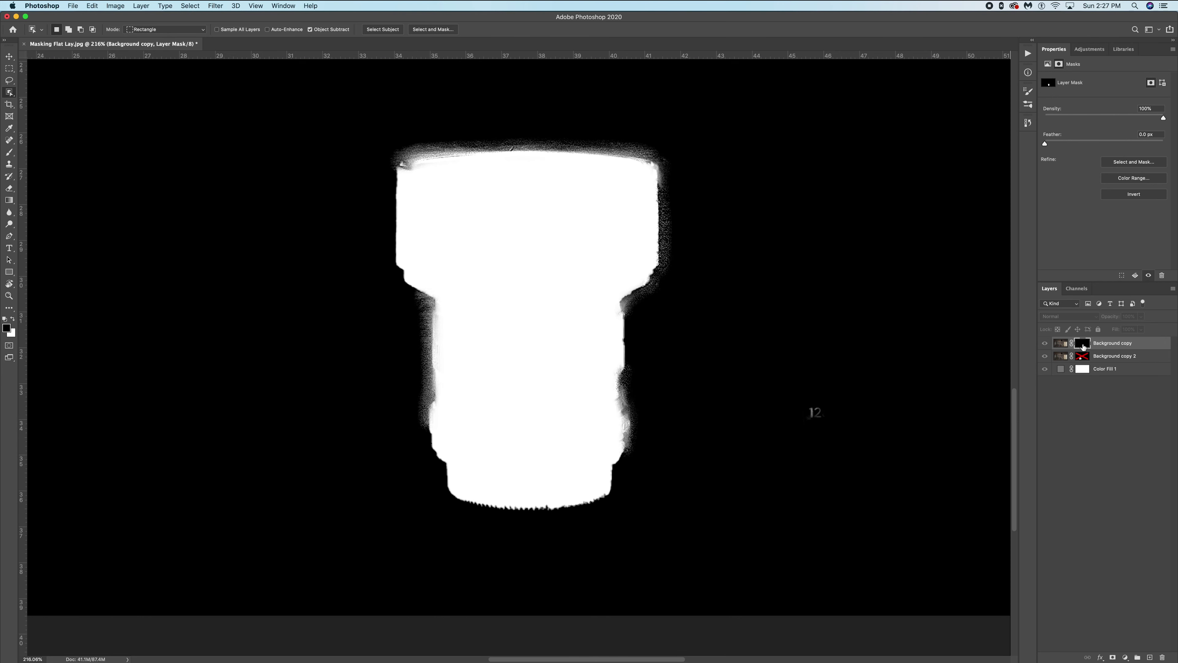
key("b")
left_click(159, 31)
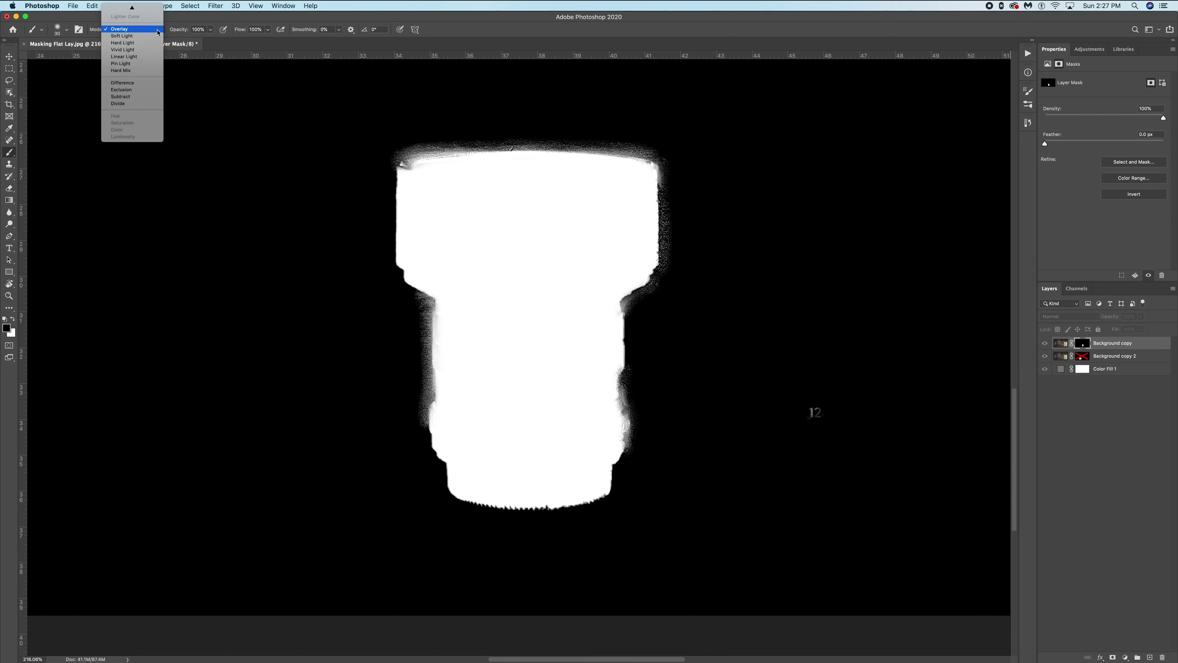